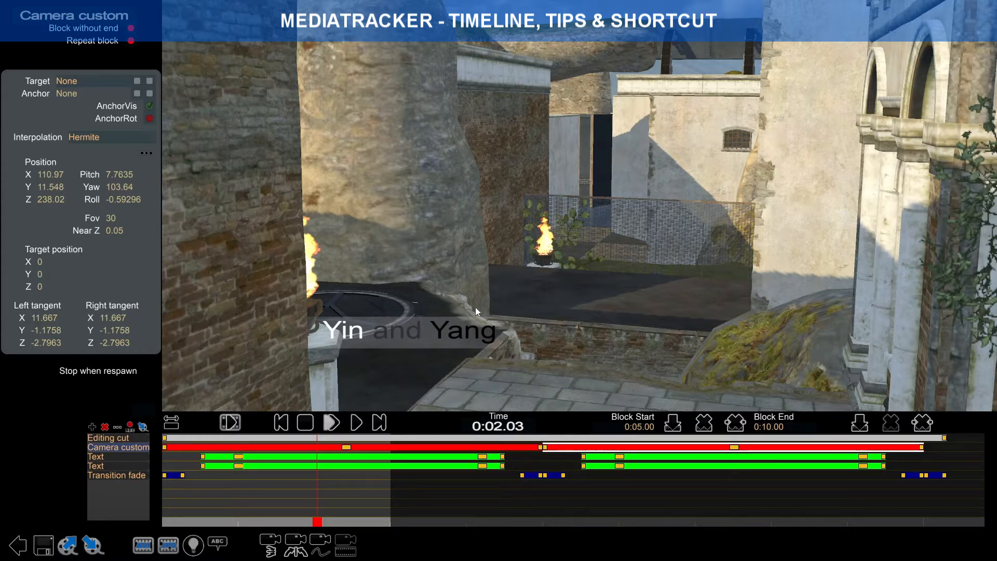
Preview the intro at normal speed and in slow motion, stop playback, and return the time cursor to about 0:01.79.
click(305, 423)
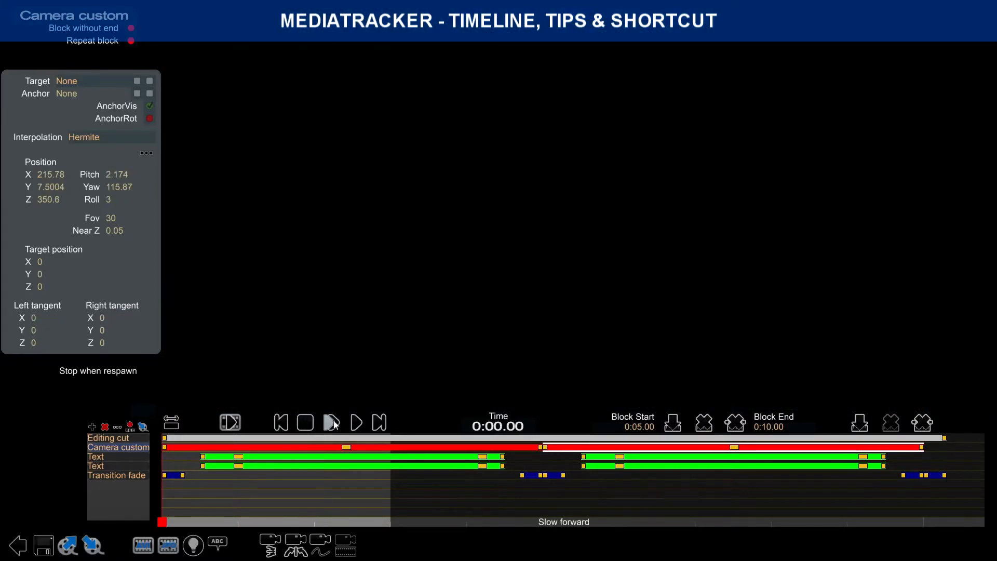
click(353, 424)
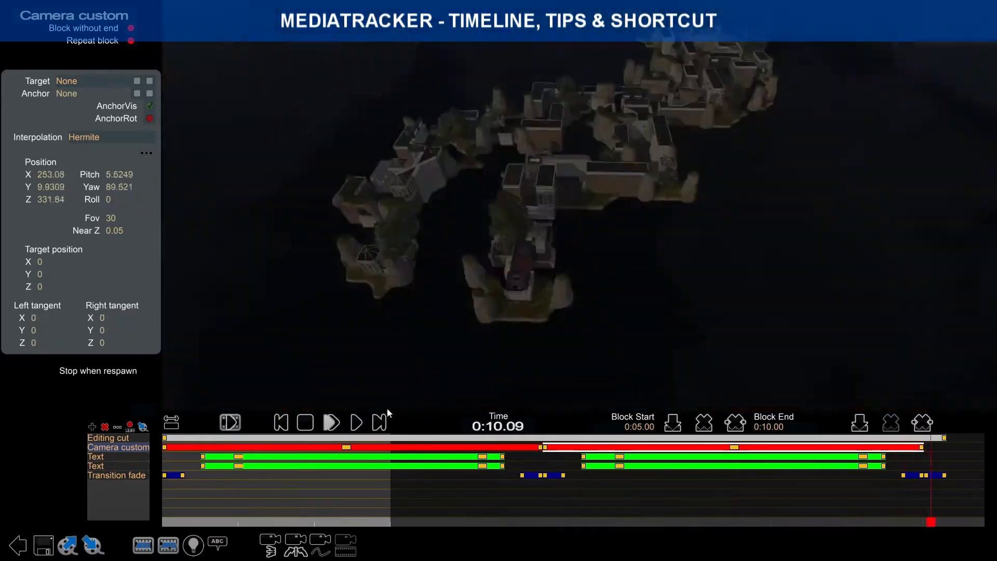
click(307, 424)
click(331, 422)
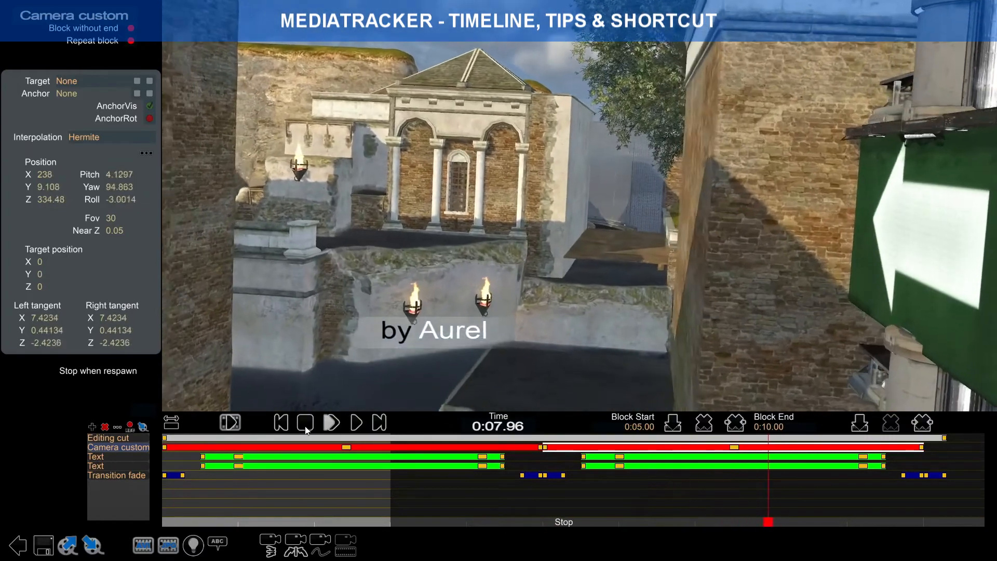
click(306, 425)
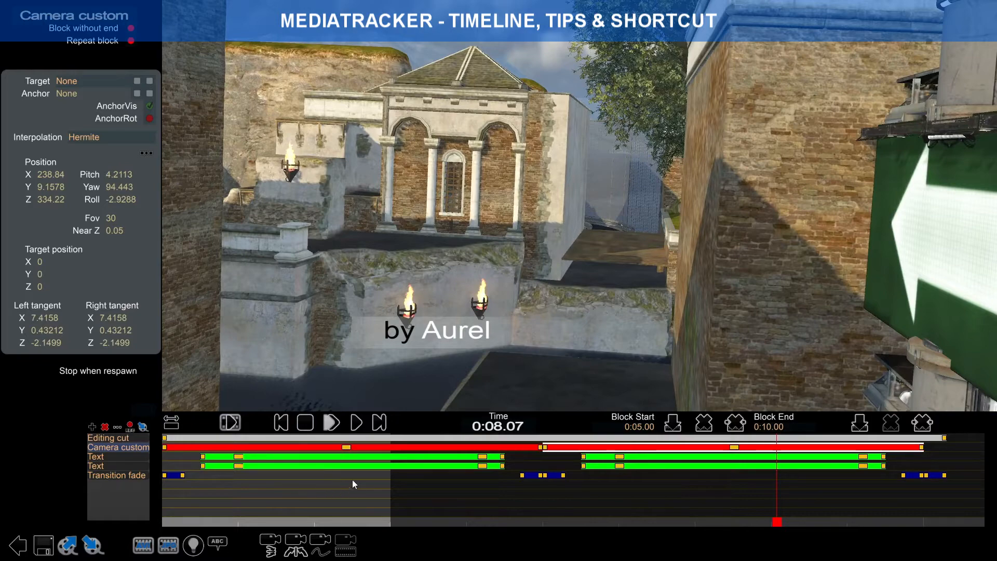
drag(780, 524, 299, 496)
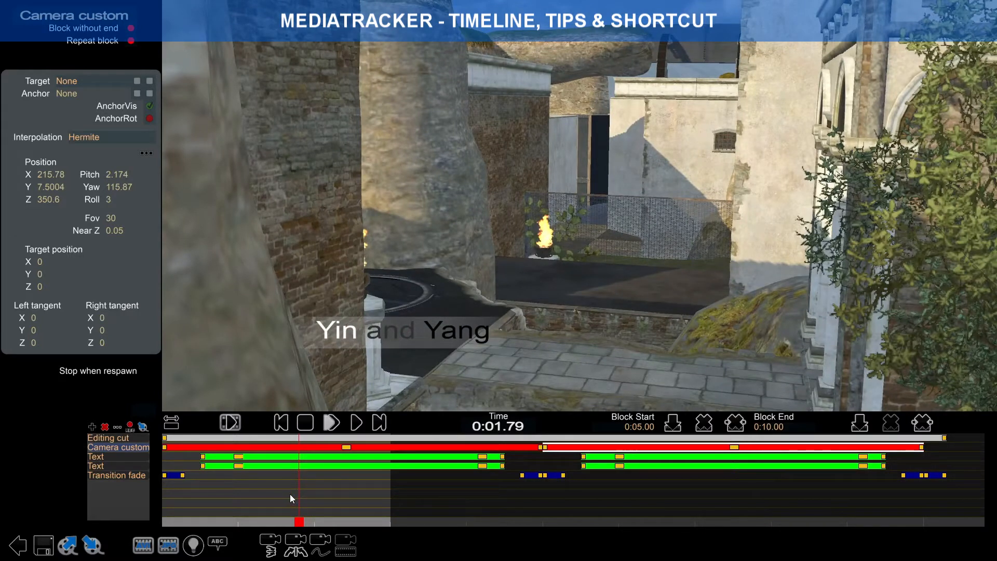
Select the Editing cut, Camera custom, Text and Transition fade tracks in turn to view their settings, ending on Camera custom.
click(132, 437)
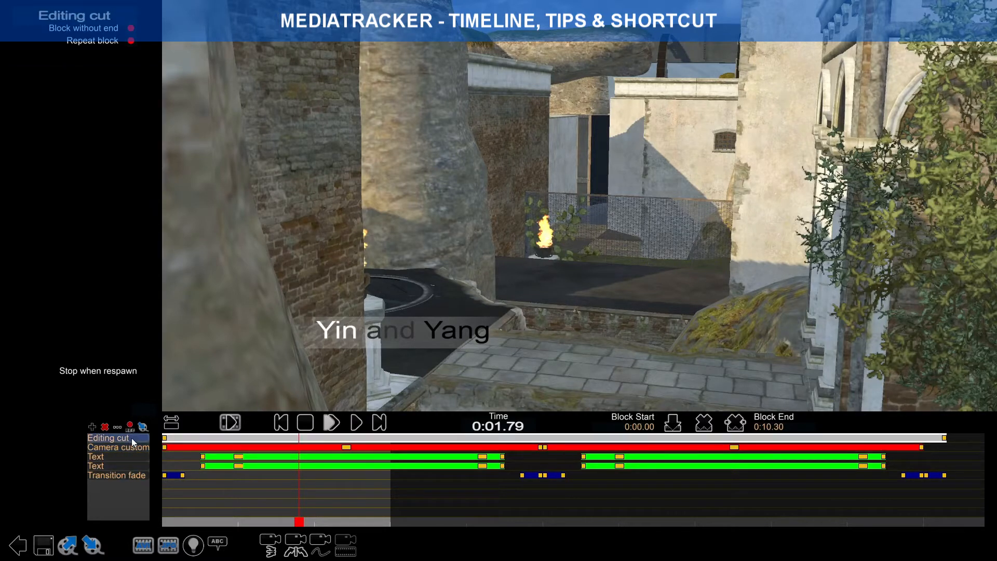
click(129, 447)
click(127, 456)
click(126, 475)
click(135, 438)
click(131, 447)
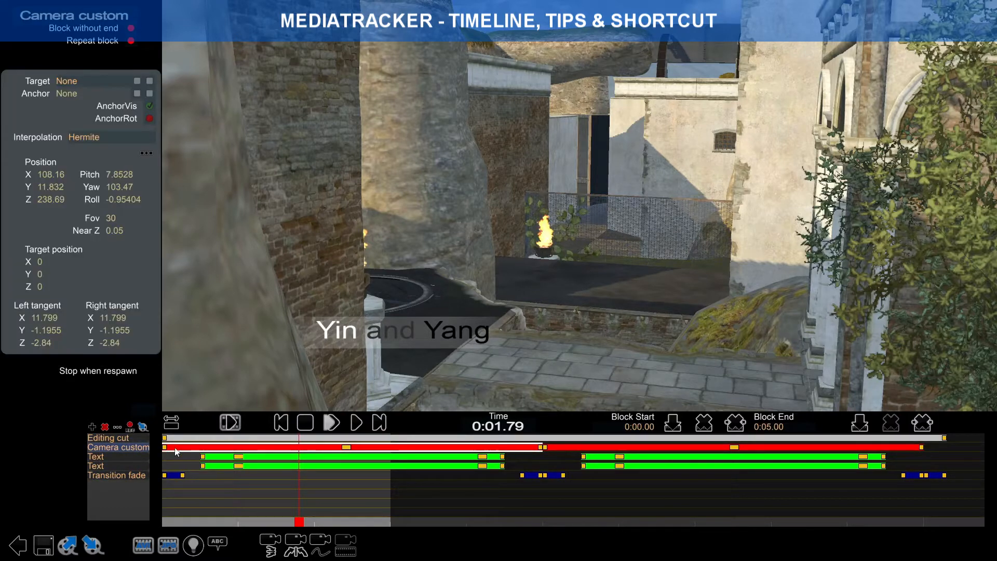
Scrub to about 0:00.77 and inspect the first camera block's start, middle and end keyframes, ending on the middle one.
drag(194, 506, 221, 449)
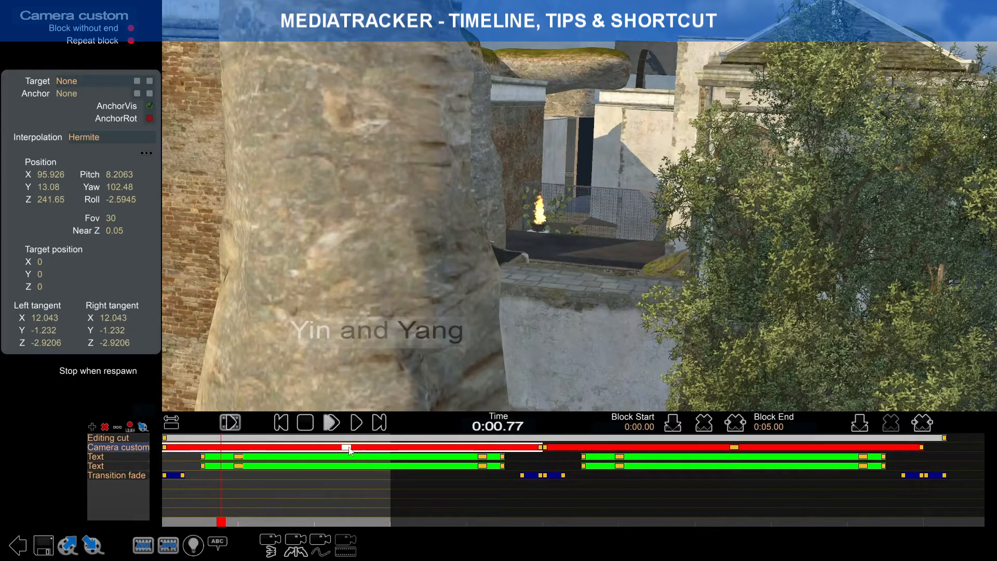
click(346, 447)
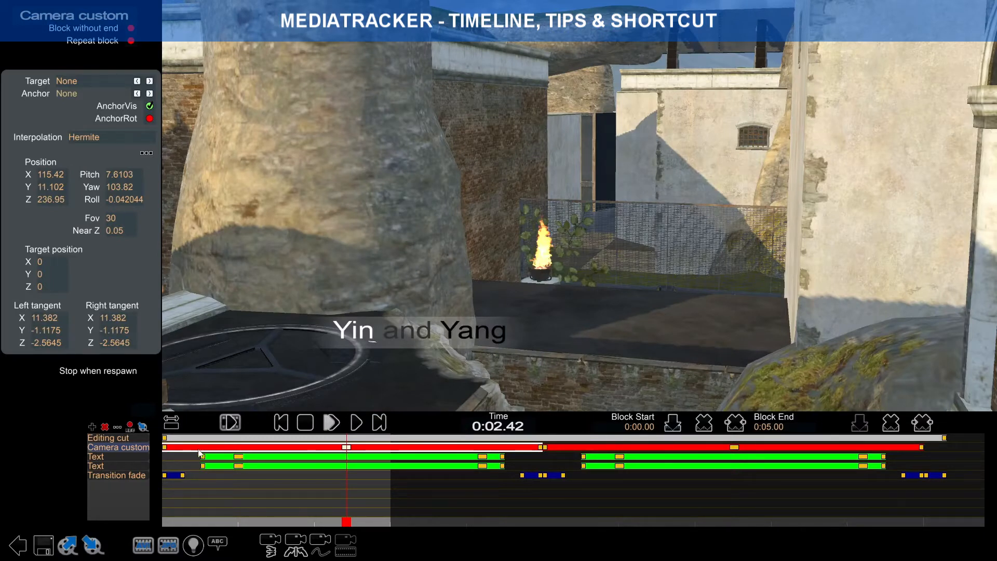
click(165, 447)
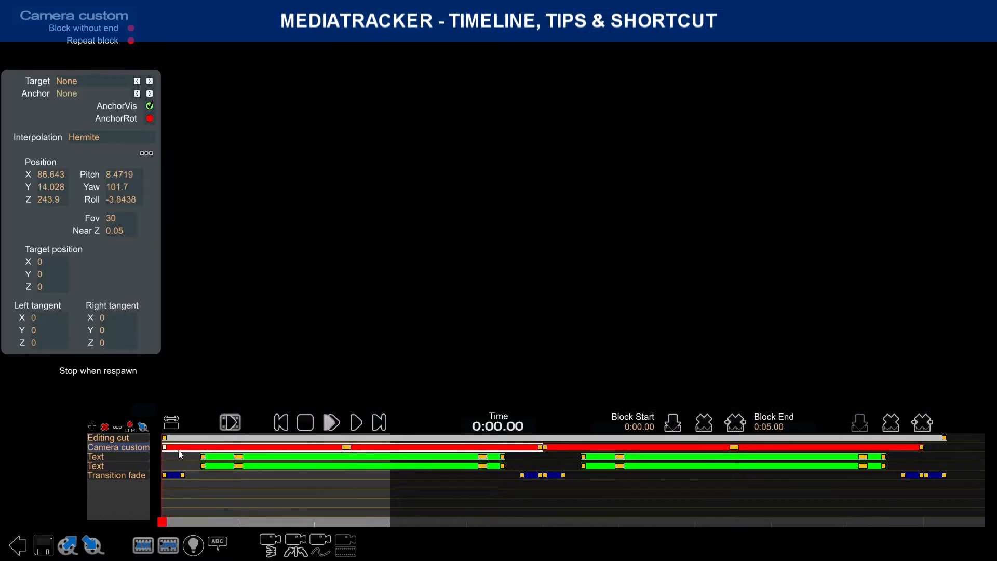
click(540, 447)
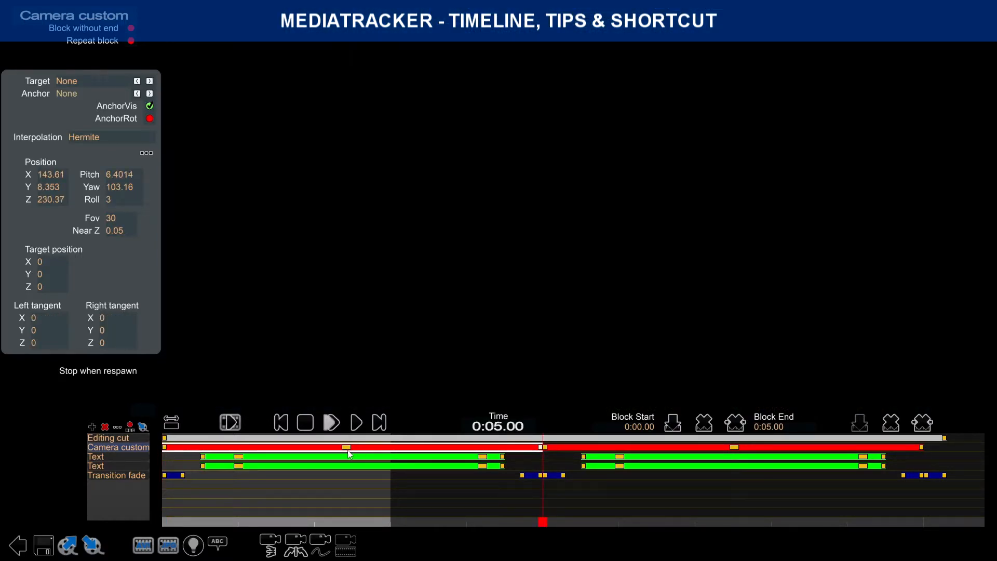
click(347, 449)
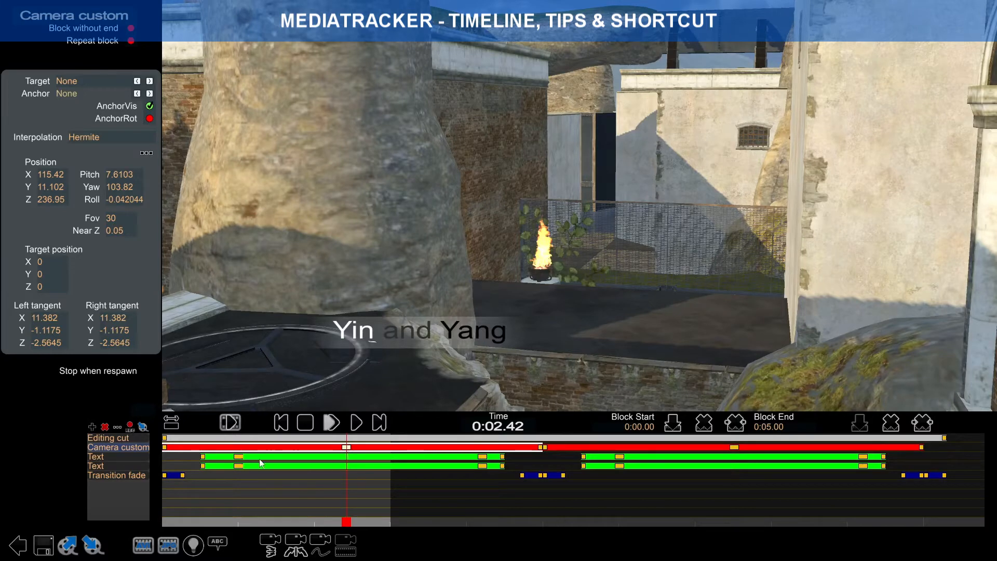
Inspect the four keyframes of the first block on the upper Text track, from 0:00.50 to 0:04.50.
click(294, 459)
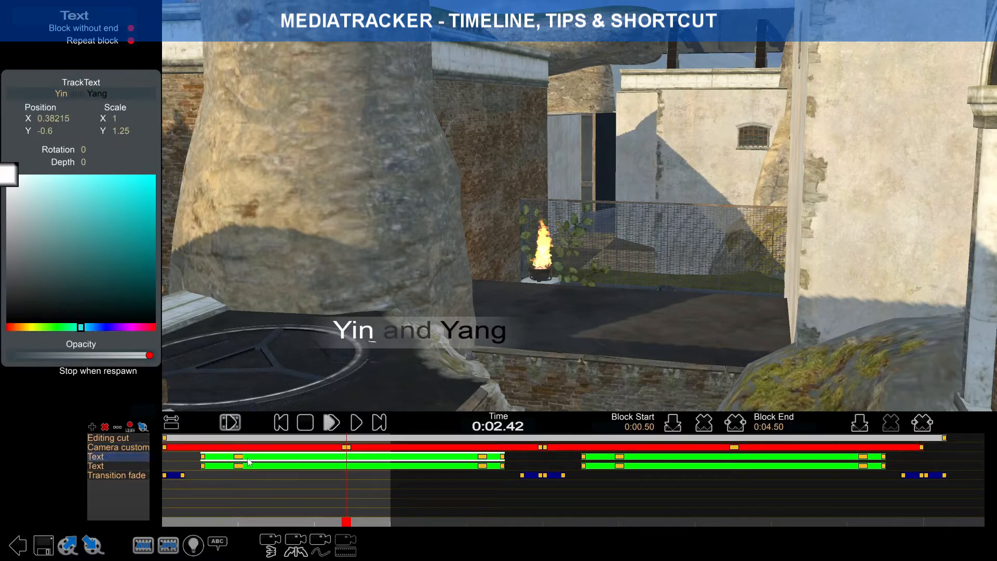
click(203, 457)
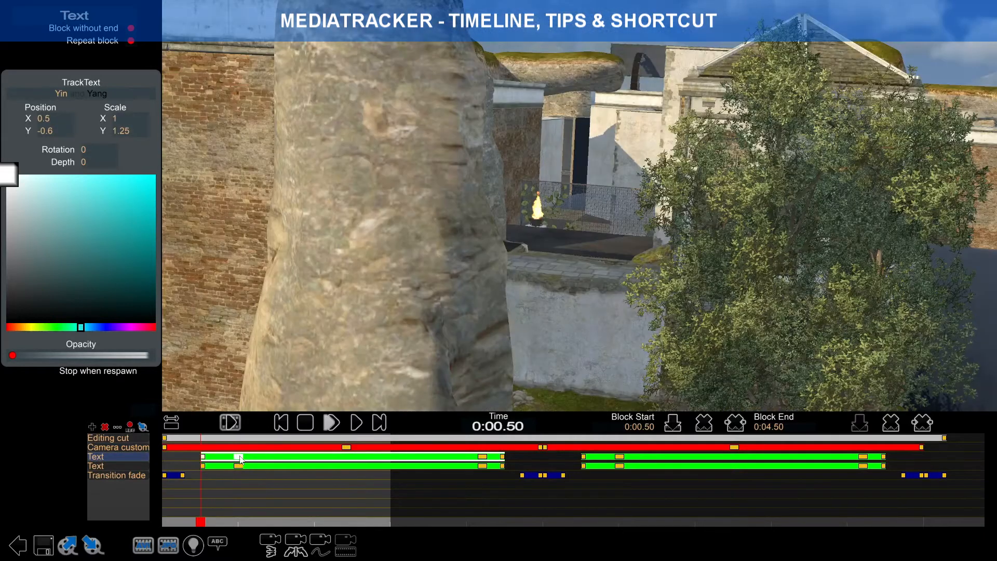
click(240, 457)
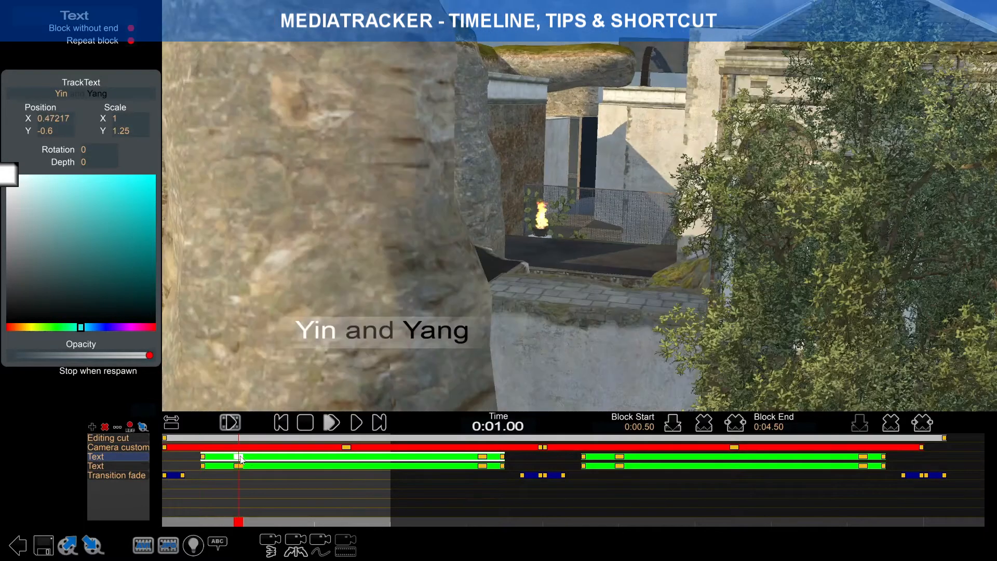
click(482, 457)
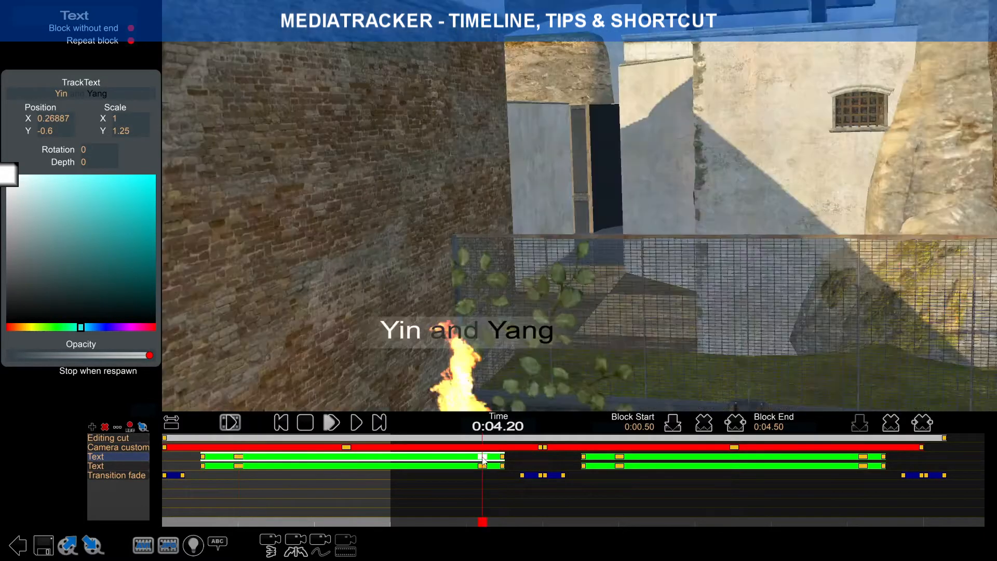
click(502, 457)
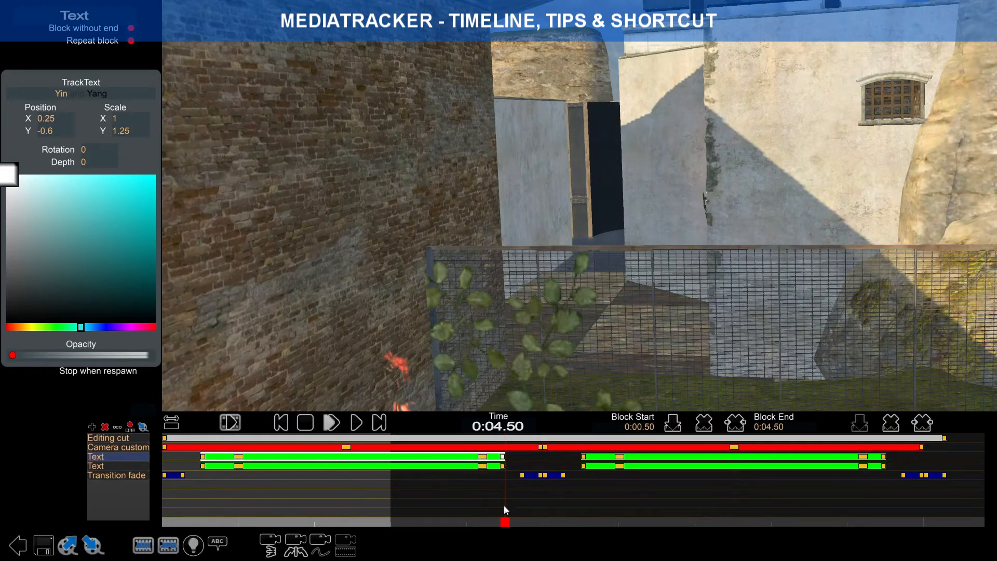
Scrub back to about 0:02.79, select the upper text block's keyframe at 0:04.20, and reselect the whole block.
drag(504, 522, 375, 478)
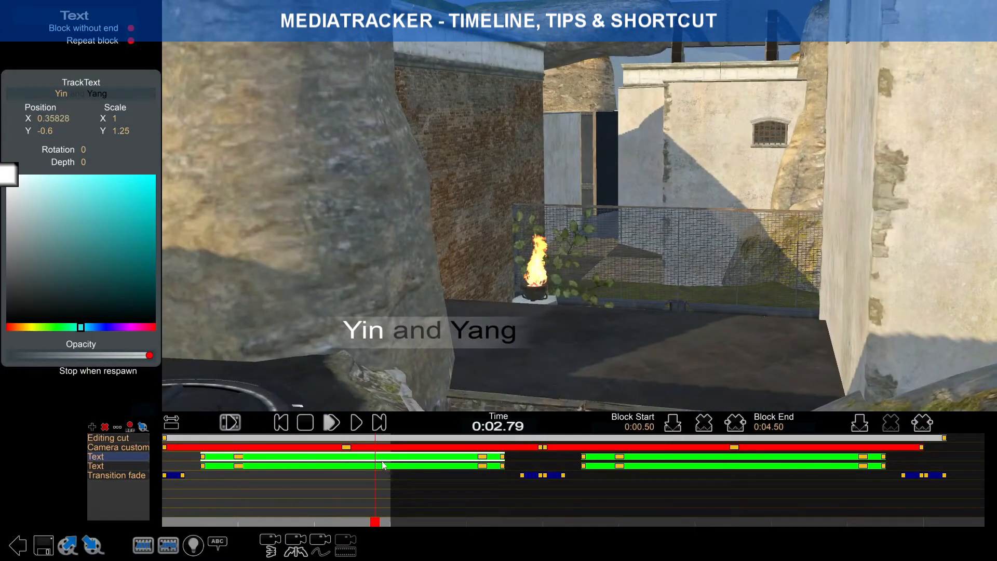
click(483, 457)
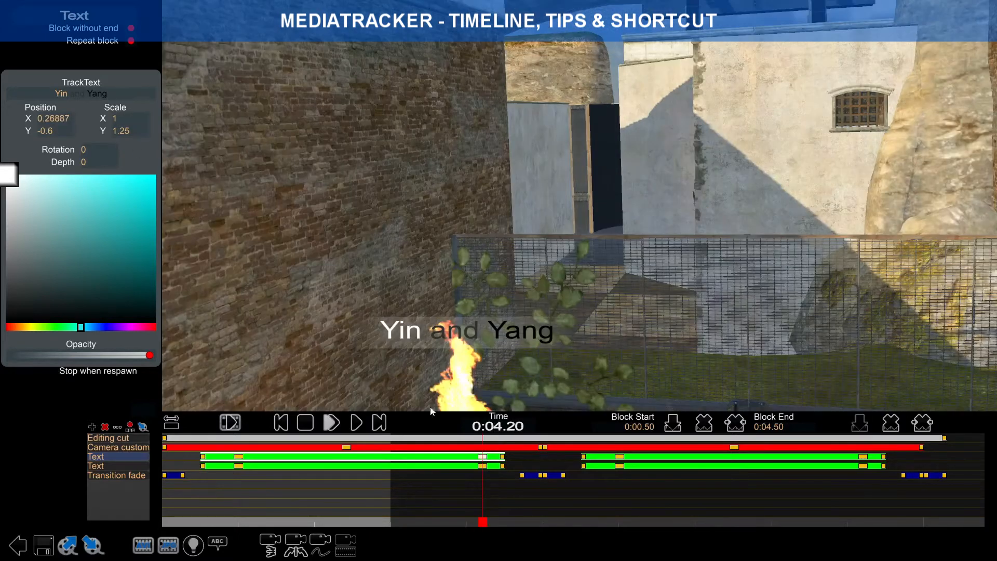
click(457, 458)
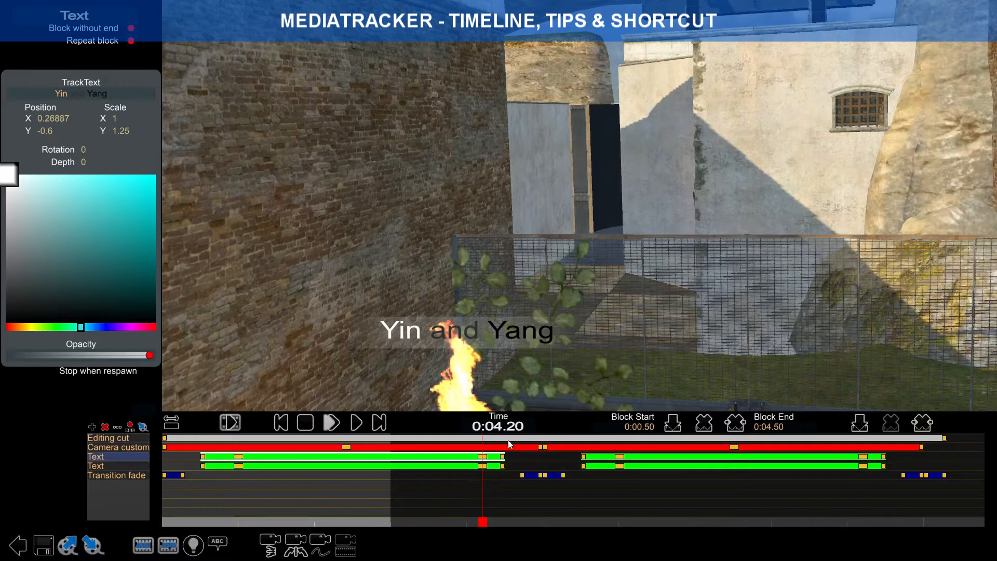
Fit the whole clip in the timeline view and pan the timeline sideways.
click(172, 424)
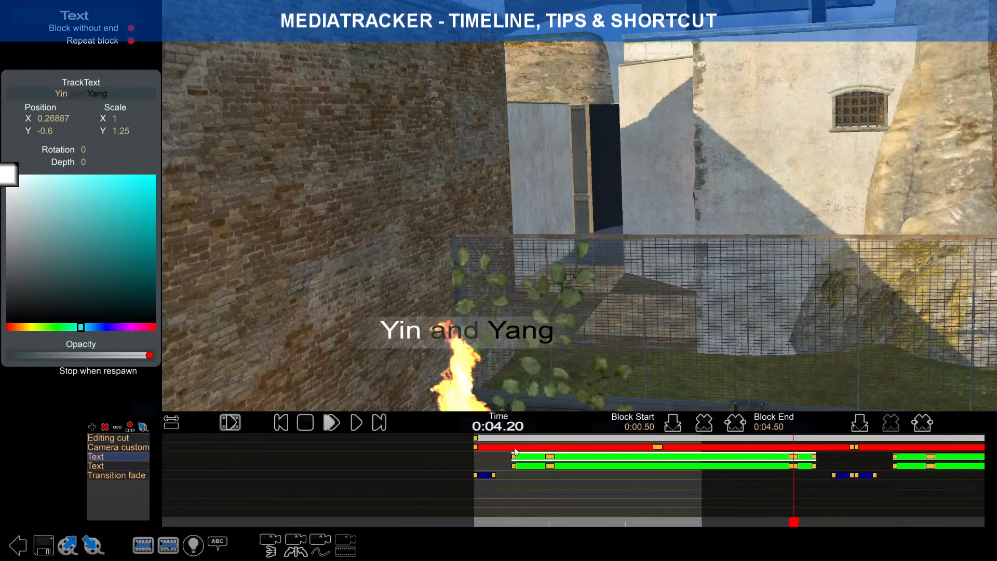
click(172, 424)
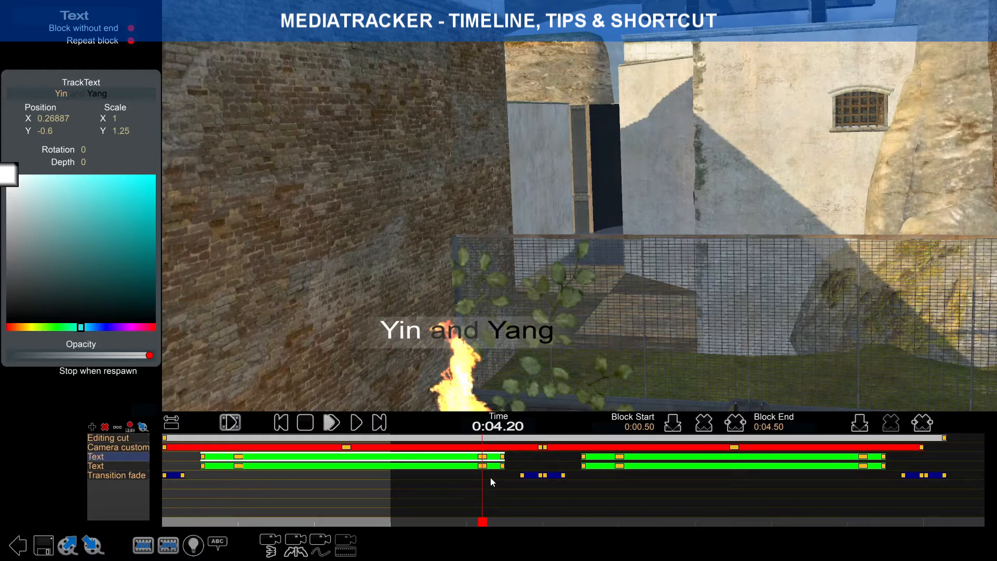
mouse_move(533, 476)
right_down()
mouse_move(647, 476)
mouse_move(517, 470)
right_up()
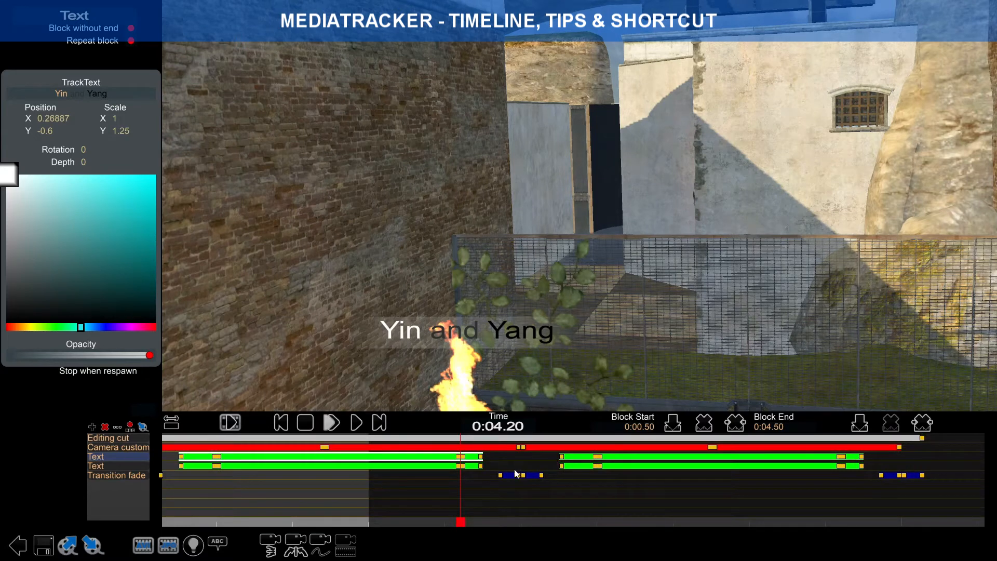
right_drag(550, 471, 528, 459)
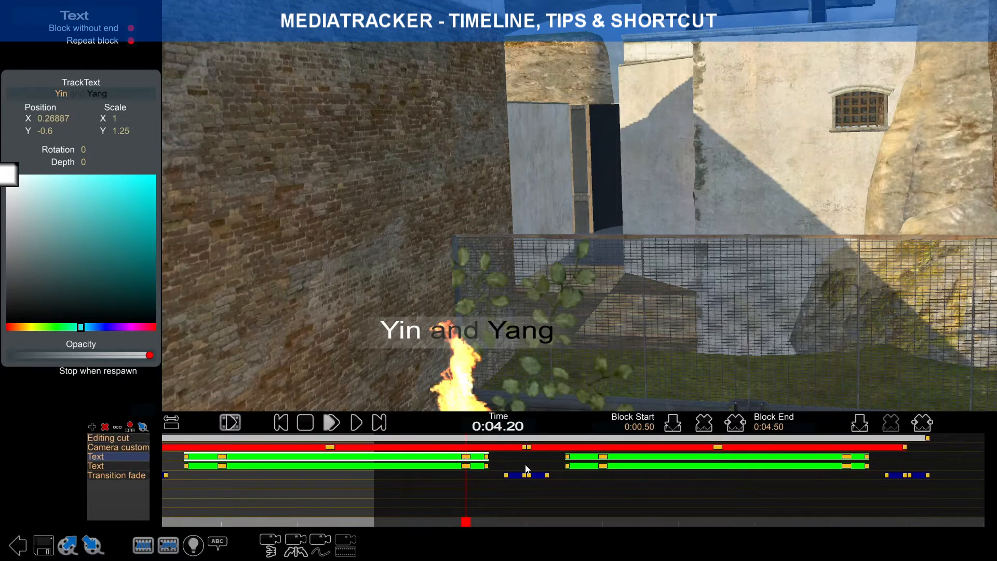
Zoom the timeline in on the opening text blocks and select the lower Text track's keyframe at 0:01.00.
middle_drag(500, 469, 725, 479)
mouse_move(653, 472)
right_down()
mouse_move(593, 471)
mouse_move(701, 471)
right_up()
mouse_move(567, 469)
right_down()
mouse_move(637, 470)
mouse_move(315, 470)
right_up()
right_drag(808, 477, 497, 482)
mouse_move(850, 476)
right_down()
mouse_move(683, 476)
mouse_move(790, 472)
right_up()
mouse_move(696, 473)
right_down()
mouse_move(661, 471)
mouse_move(802, 473)
mouse_move(510, 469)
right_up()
click(510, 468)
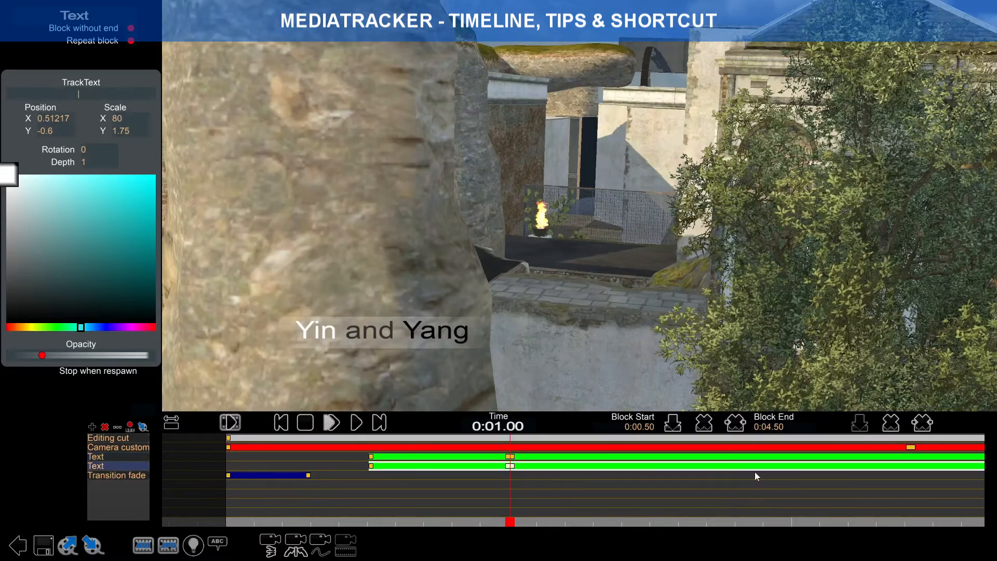
Zoom the timeline to the first camera block and select its middle keyframe at 0:02.42.
right_drag(755, 472, 600, 469)
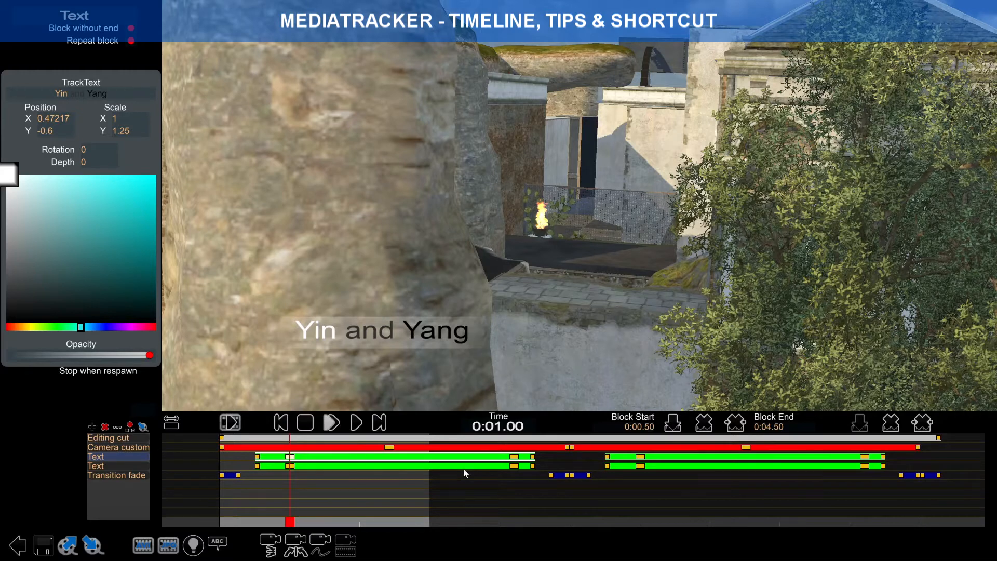
scroll(465, 470, up, 3)
right_drag(465, 469, 514, 460)
scroll(514, 461, up, 2)
right_drag(592, 463, 425, 459)
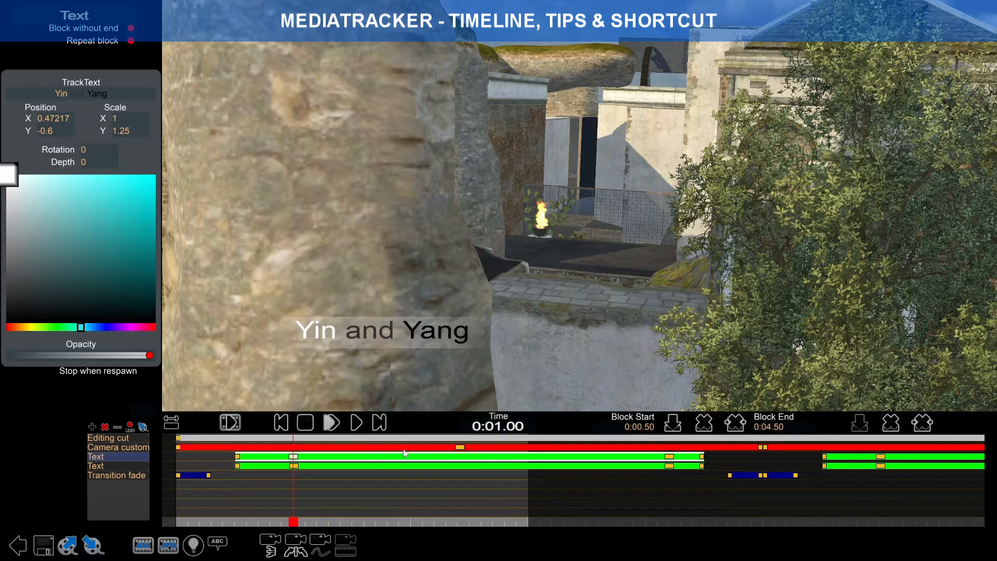
click(460, 448)
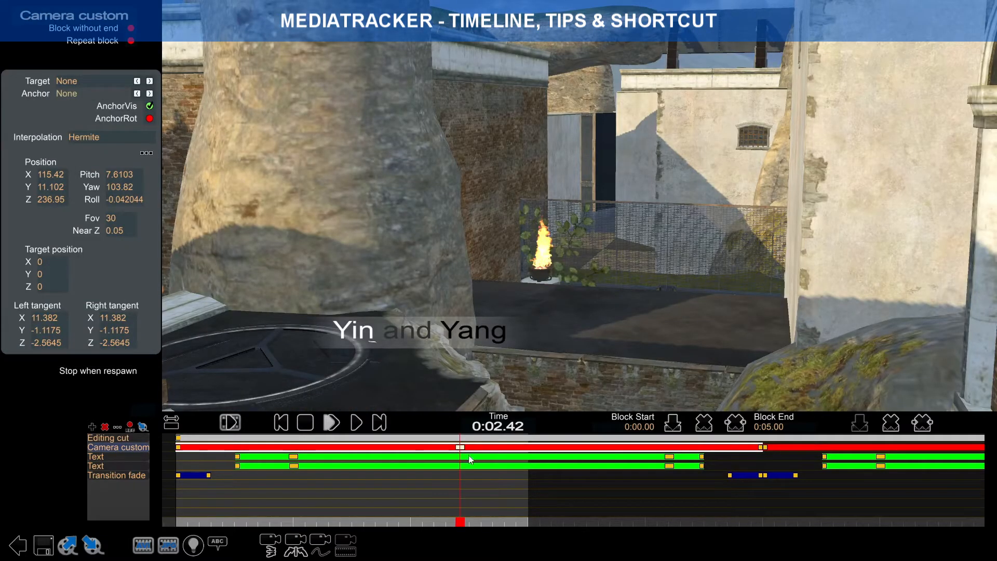
Add a keyframe to the first Camera custom block at 0:03.02.
scroll(530, 474, down, 2)
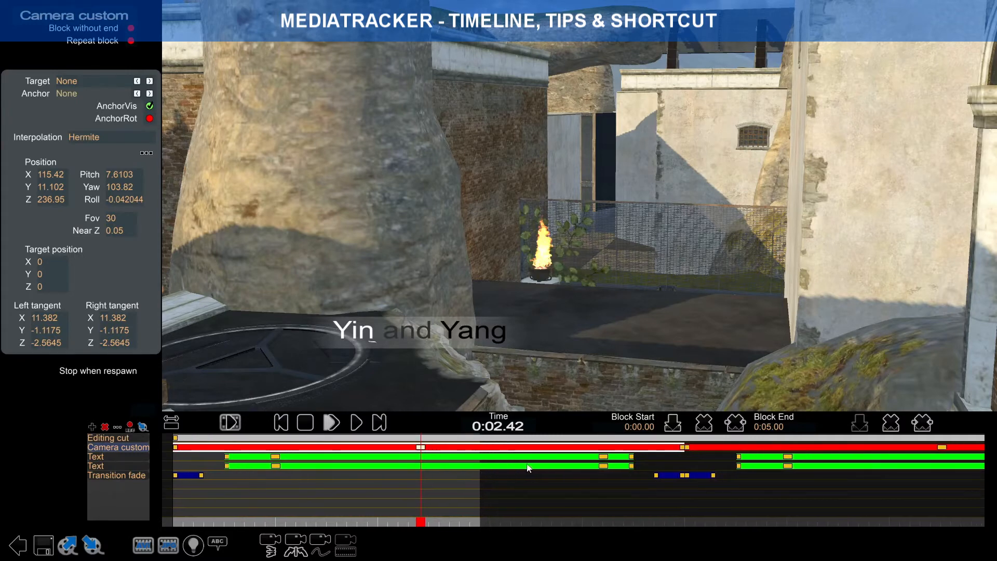
drag(420, 522, 483, 520)
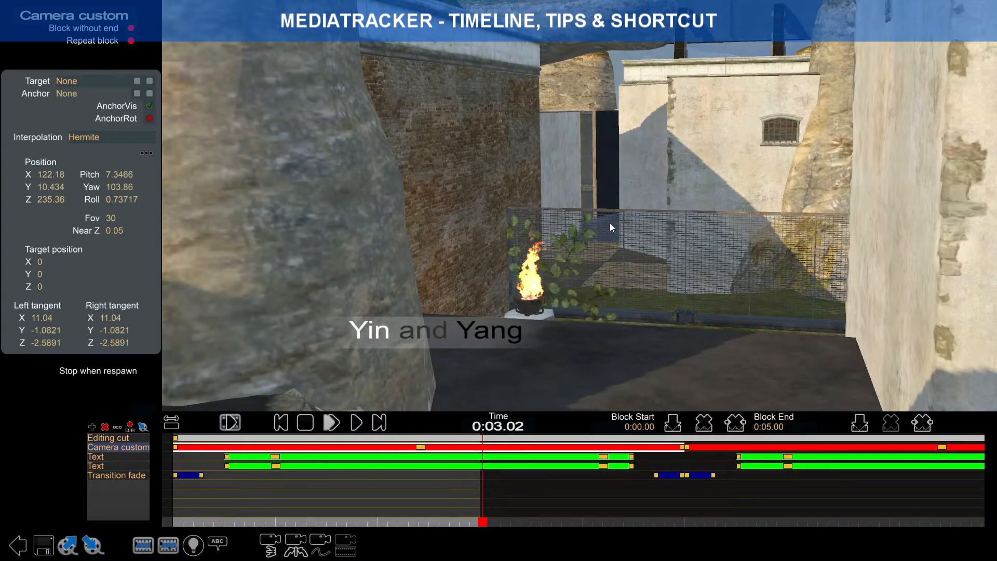
click(858, 431)
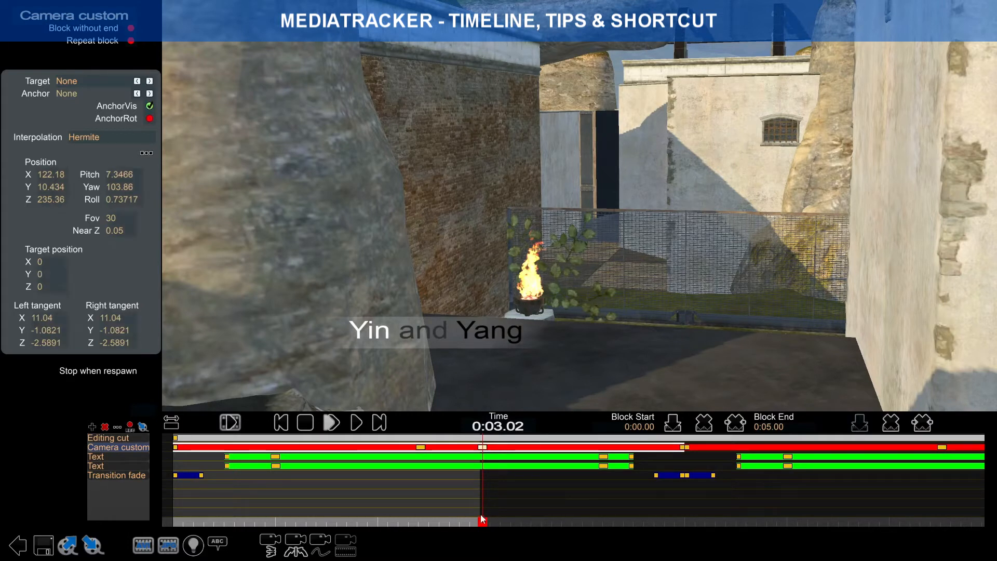
Compare the first camera block's keyframes at 0:02.42 and 0:03.02 by selecting each one, ending on the 0:03.02 keyframe.
mouse_move(481, 516)
mouse_down()
mouse_move(444, 518)
mouse_move(471, 517)
mouse_up()
right_drag(480, 452, 521, 451)
click(482, 447)
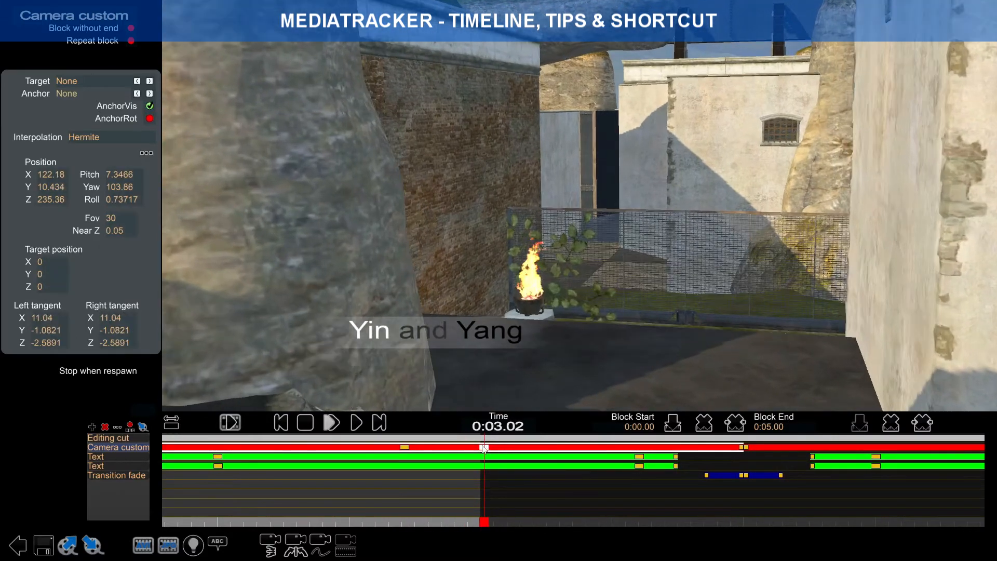
scroll(556, 472, down, 2)
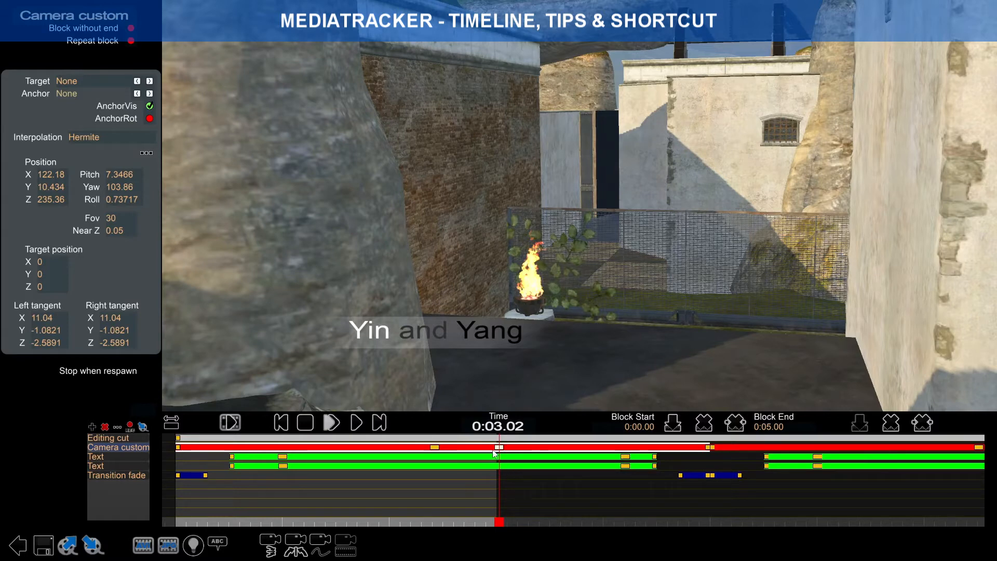
click(435, 448)
click(436, 447)
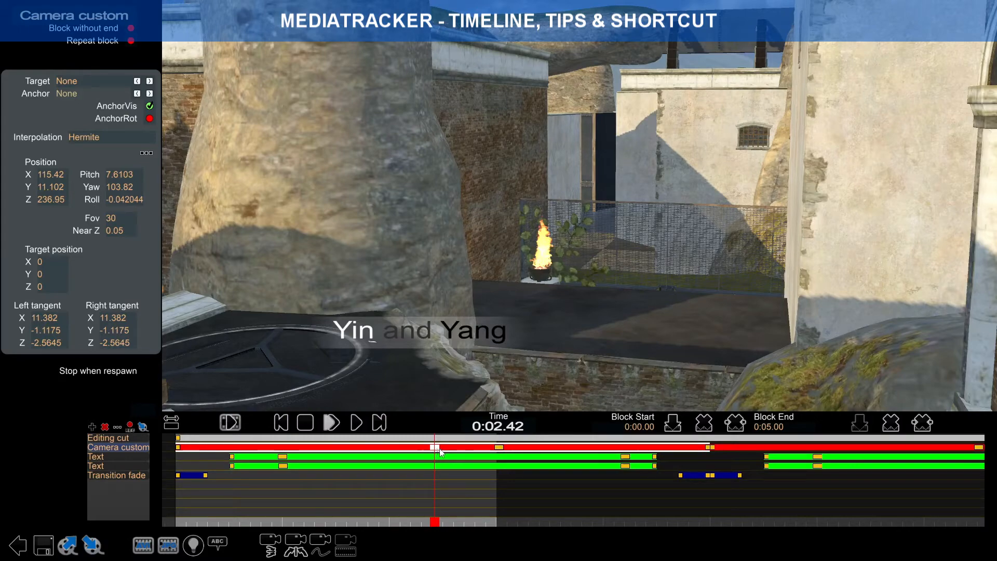
click(499, 447)
click(499, 448)
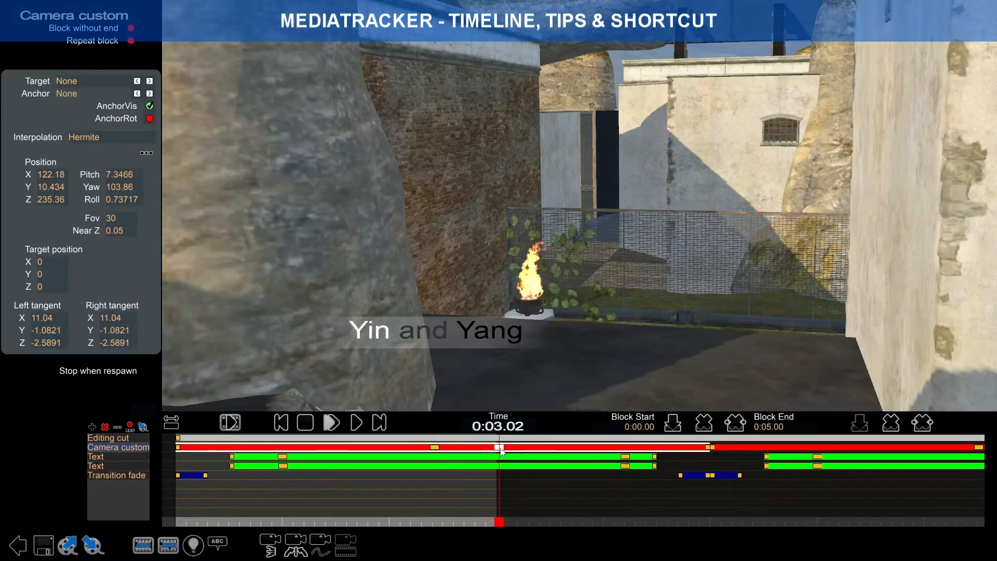
Compare the camera settings of the first Camera custom block's keyframes at 0:02.42 and 0:03.02 once more.
drag(501, 524, 466, 506)
click(434, 448)
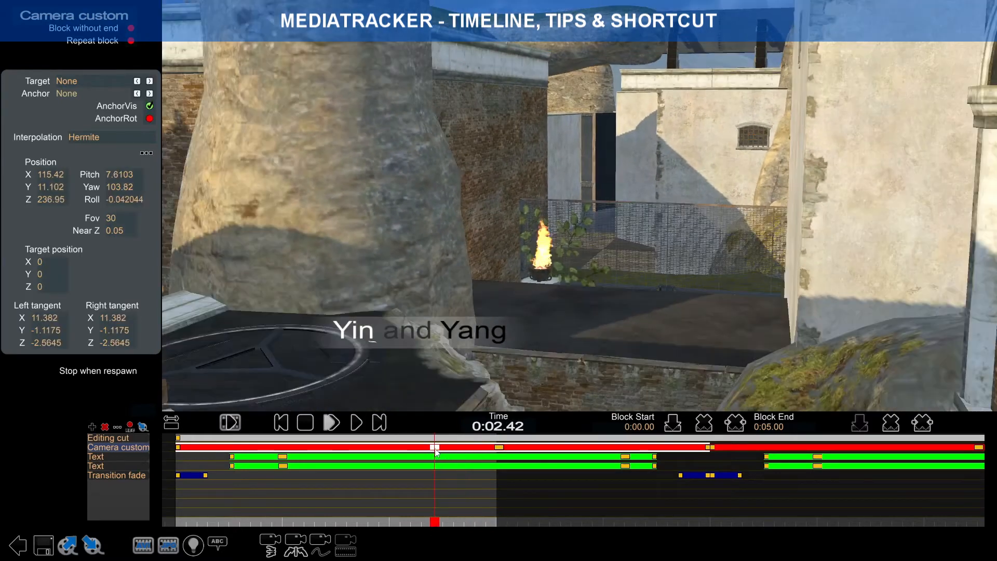
click(499, 448)
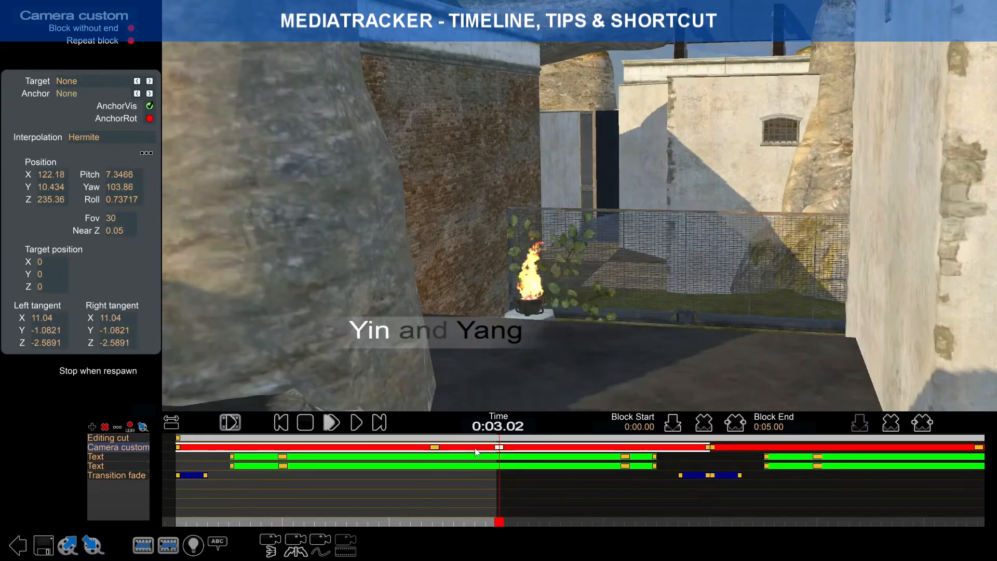
click(435, 447)
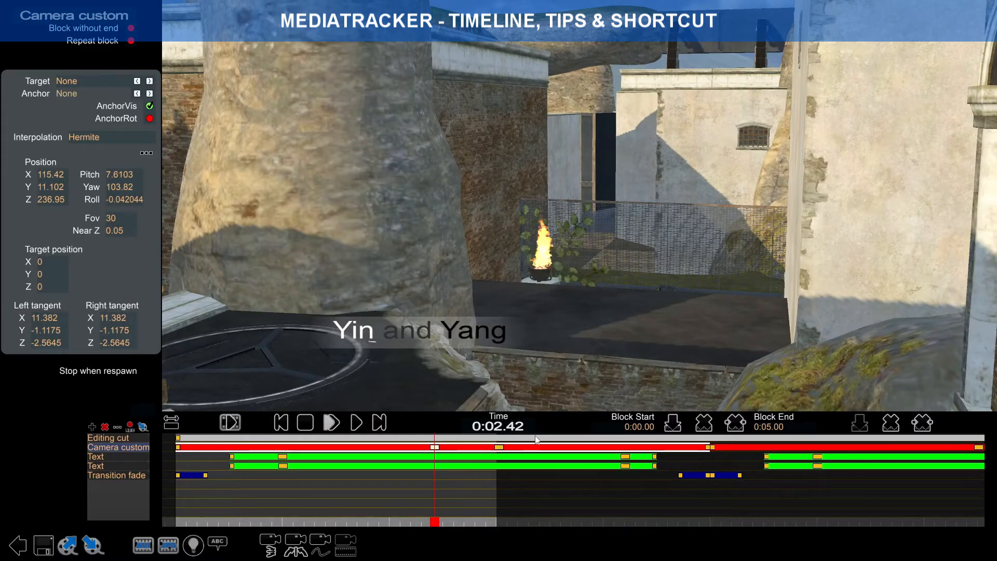
click(499, 447)
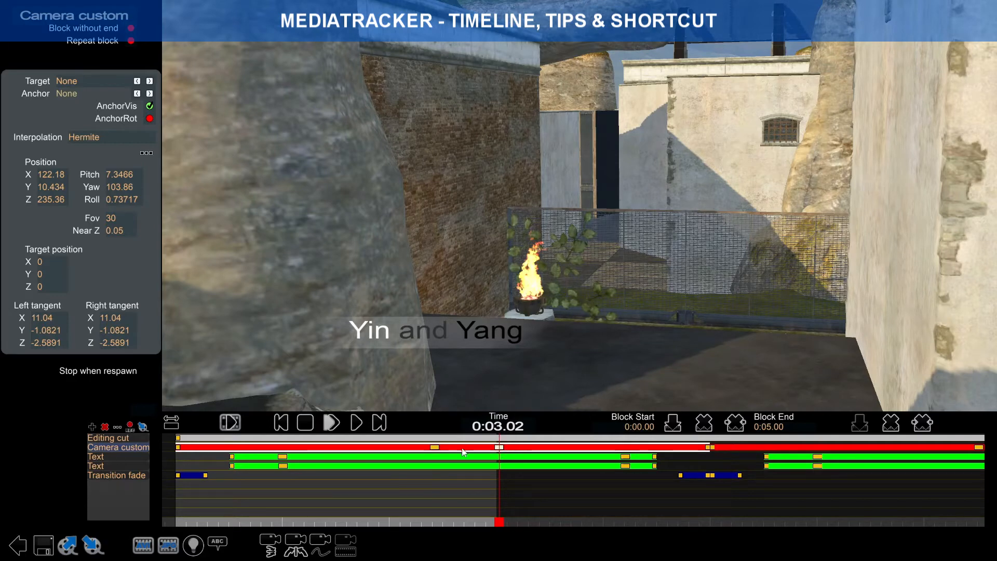
click(435, 448)
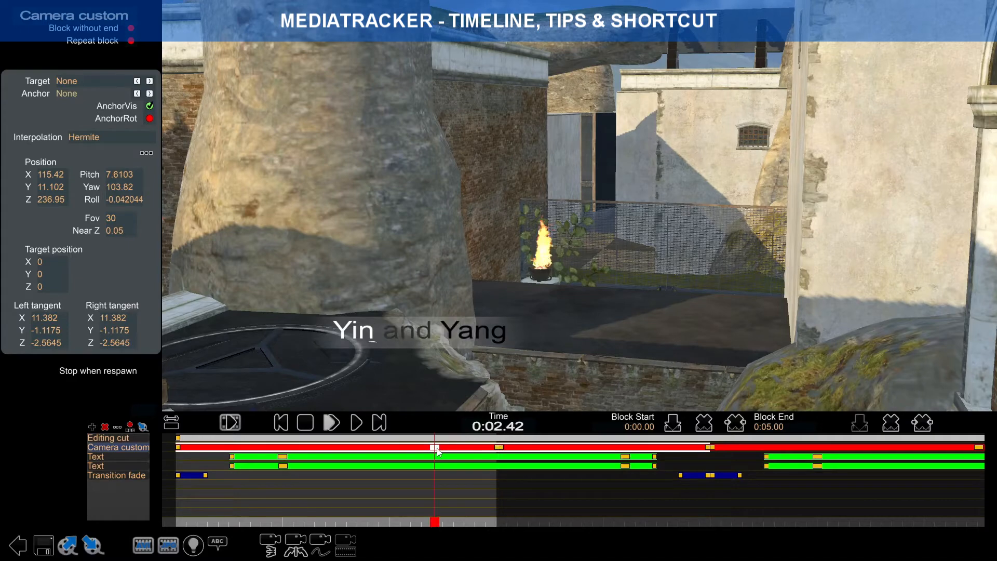
Copy the camera settings of the first camera block's 0:02.42 keyframe onto its 0:03.02 keyframe.
click(411, 522)
drag(414, 524, 438, 498)
click(435, 447)
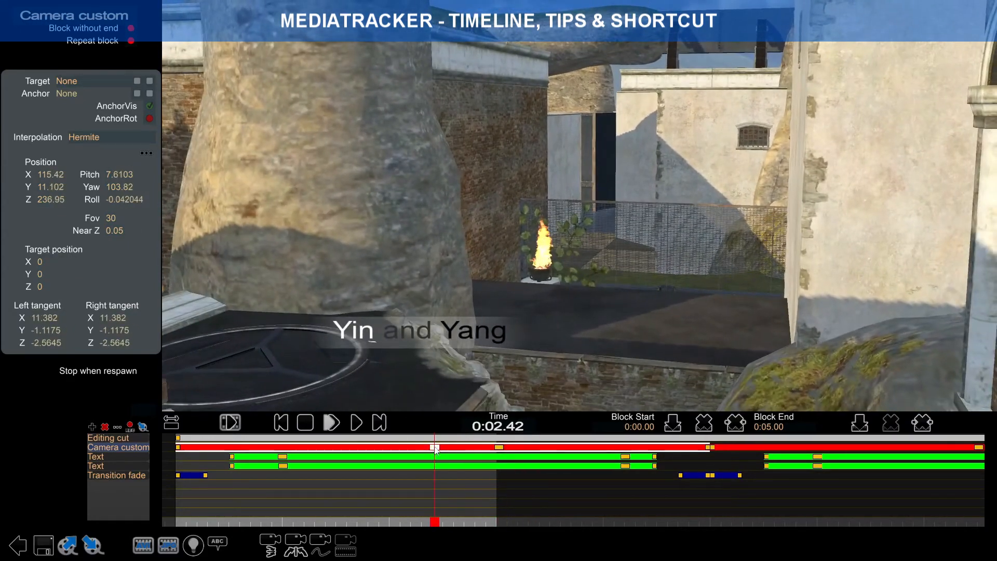
click(498, 448)
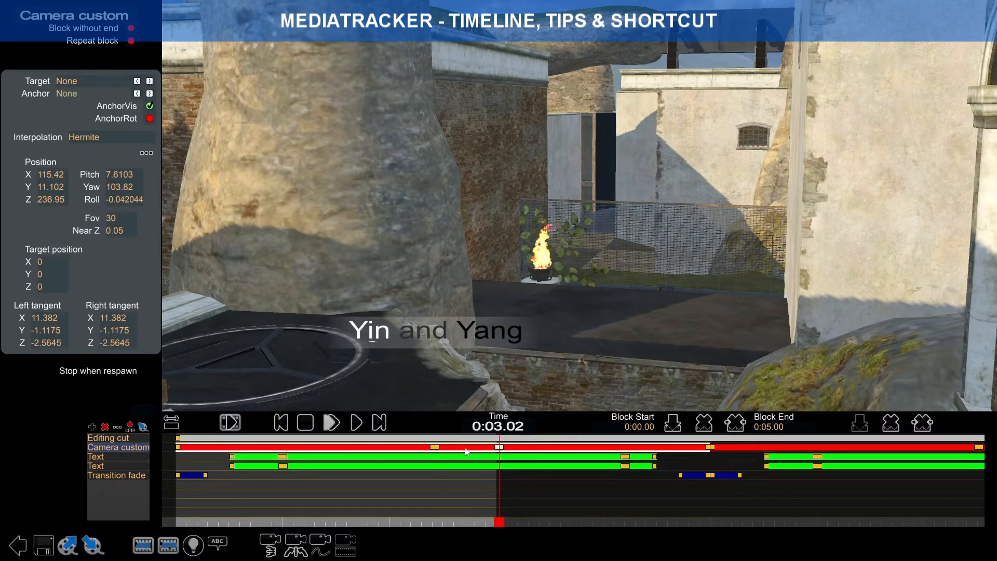
Delete the two Transition fade blocks that meet at 0:05.00.
click(707, 447)
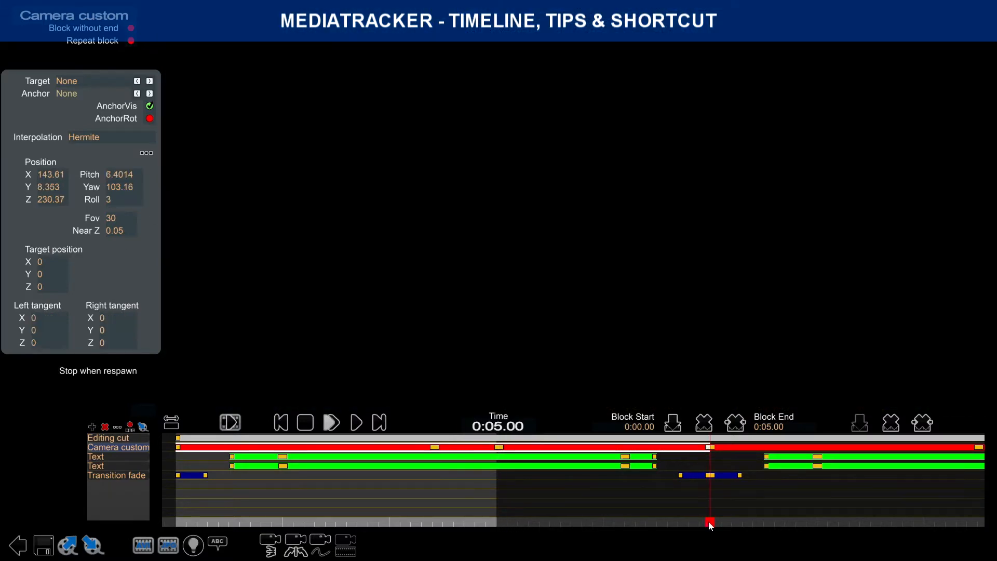
drag(710, 521, 592, 519)
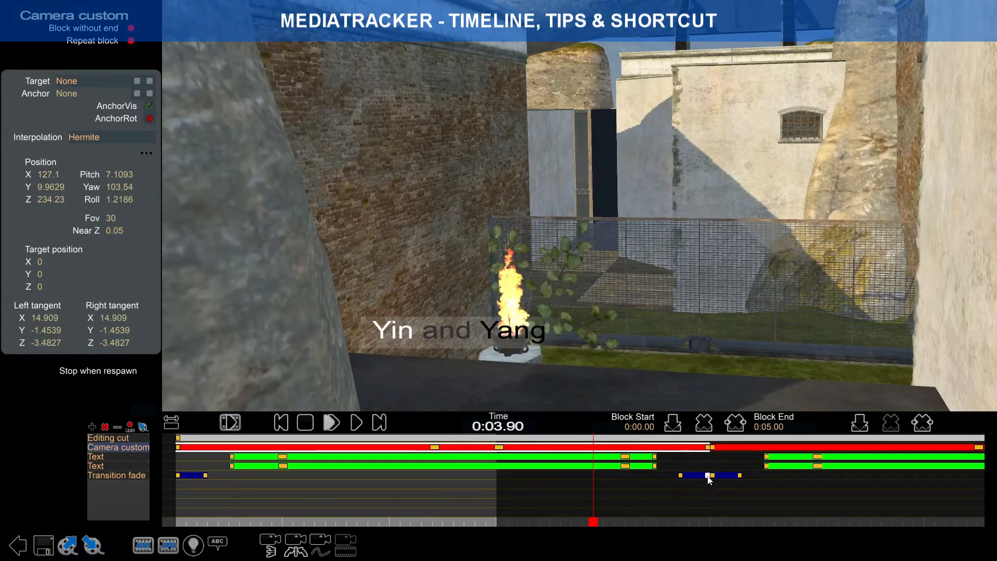
click(709, 476)
key(Delete)
key(Return)
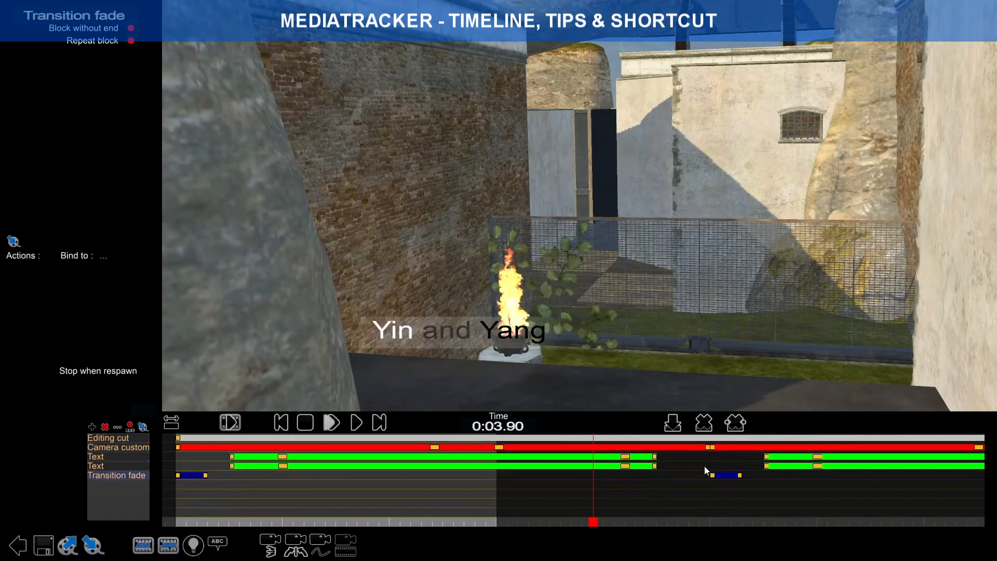
click(709, 447)
click(725, 476)
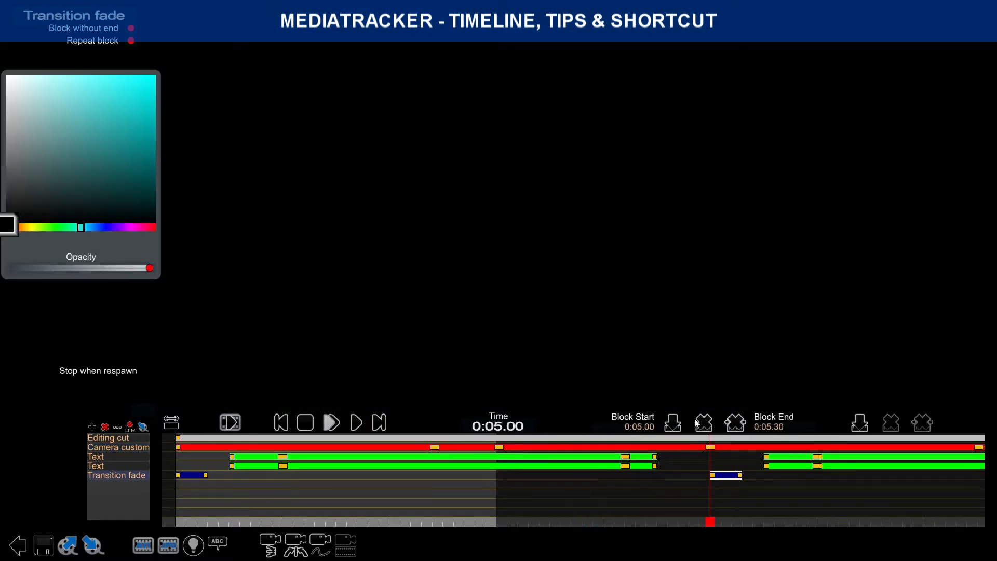
key(Delete)
click(435, 290)
Copy the camera settings of the 0:03.02 keyframe onto the first camera block's end keyframe at 0:05.00.
click(471, 448)
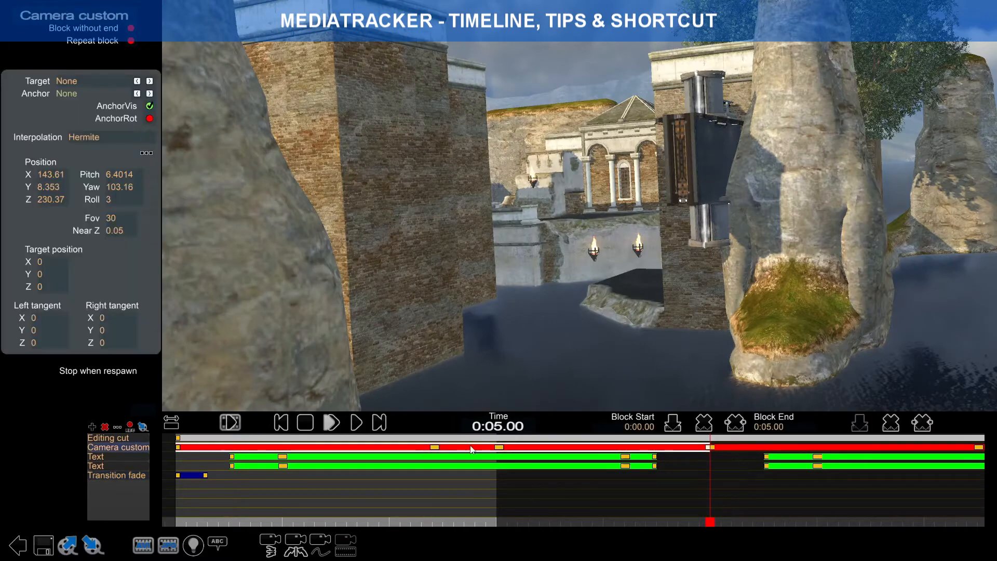
click(499, 447)
click(708, 447)
click(501, 451)
drag(710, 522, 712, 481)
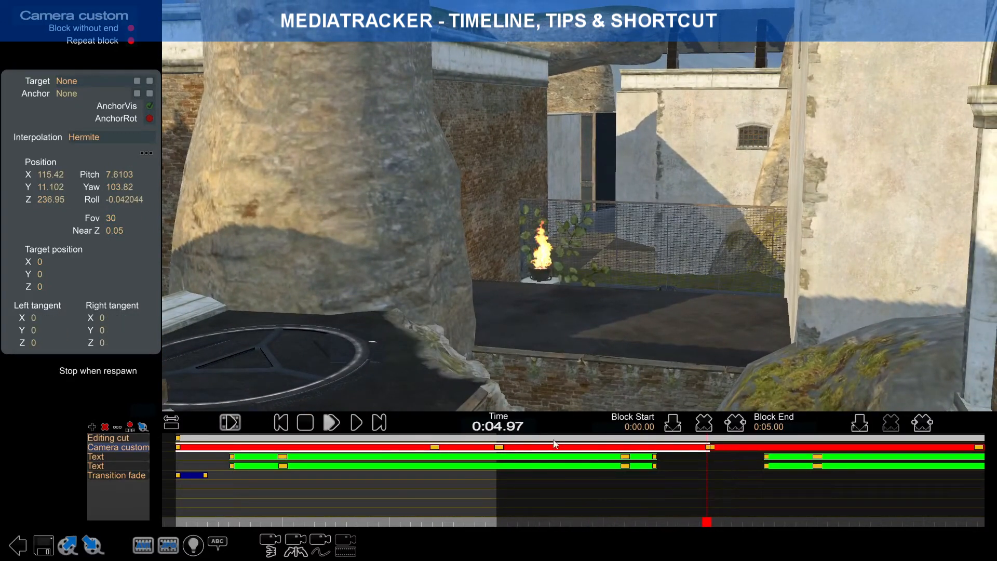
click(711, 449)
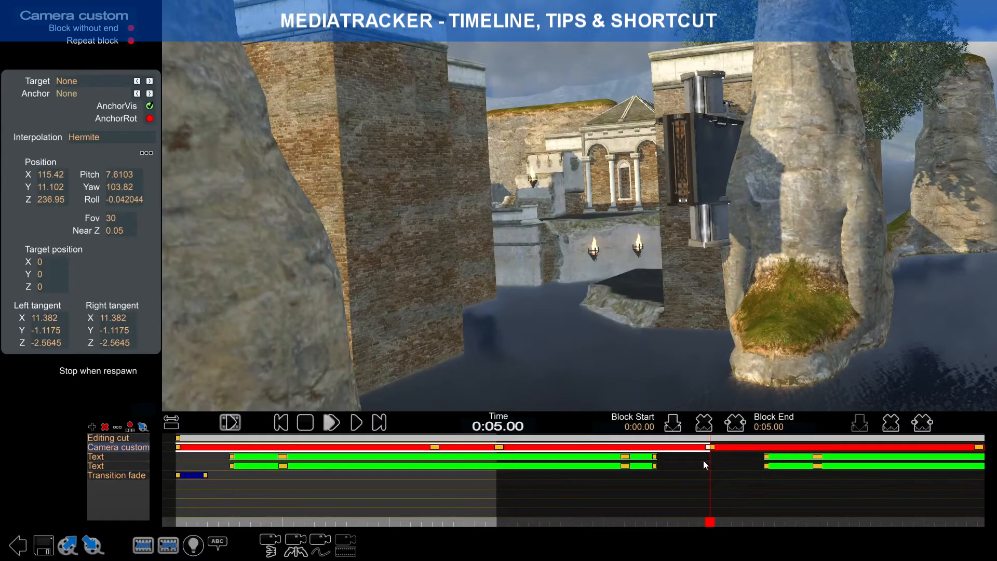
click(704, 460)
Try to move the upper Text block's 0:04.20 keyframe freehand so it lines up with the camera keyframe at 0:02.42.
click(435, 447)
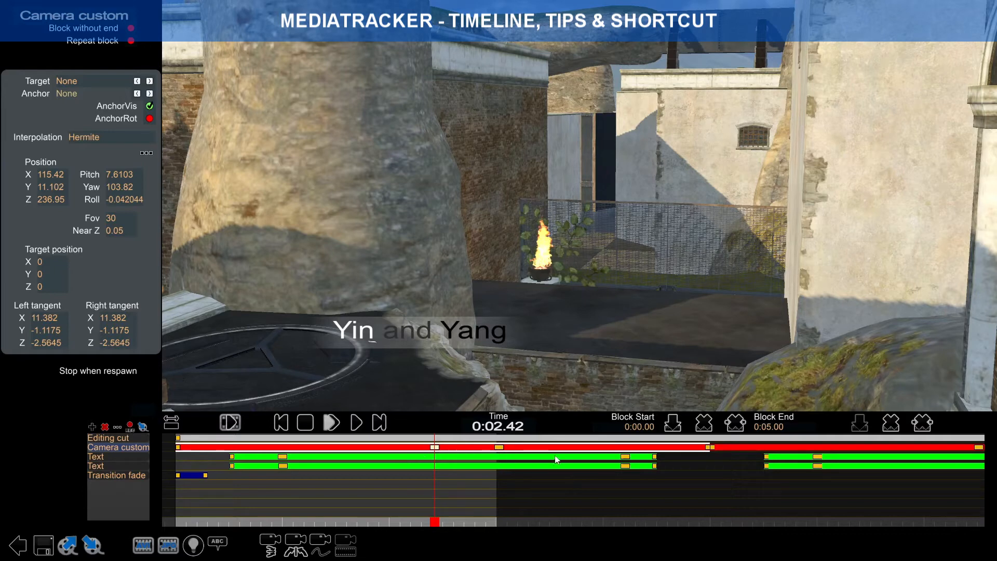
click(626, 457)
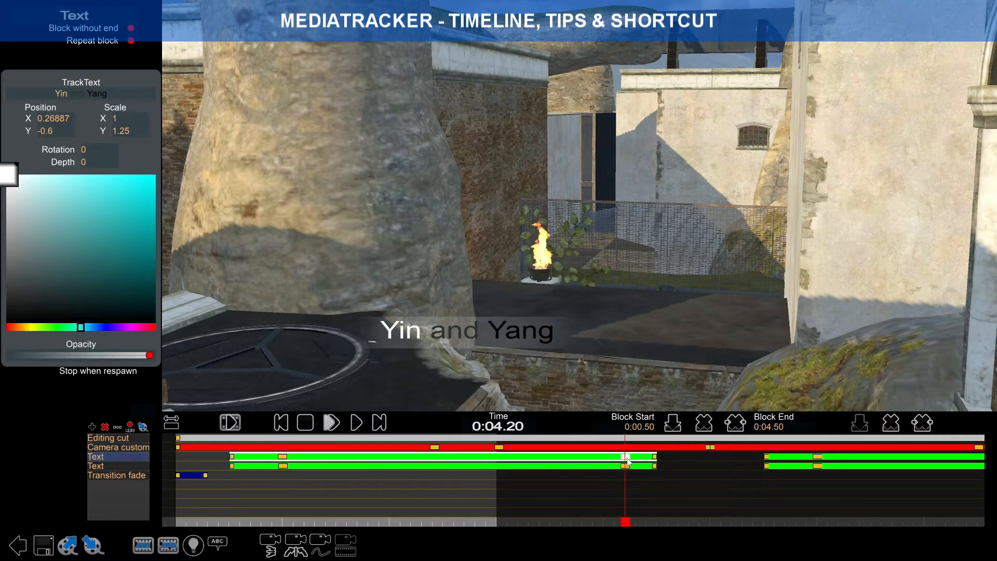
click(435, 447)
click(625, 456)
click(434, 447)
click(624, 458)
drag(624, 459, 434, 458)
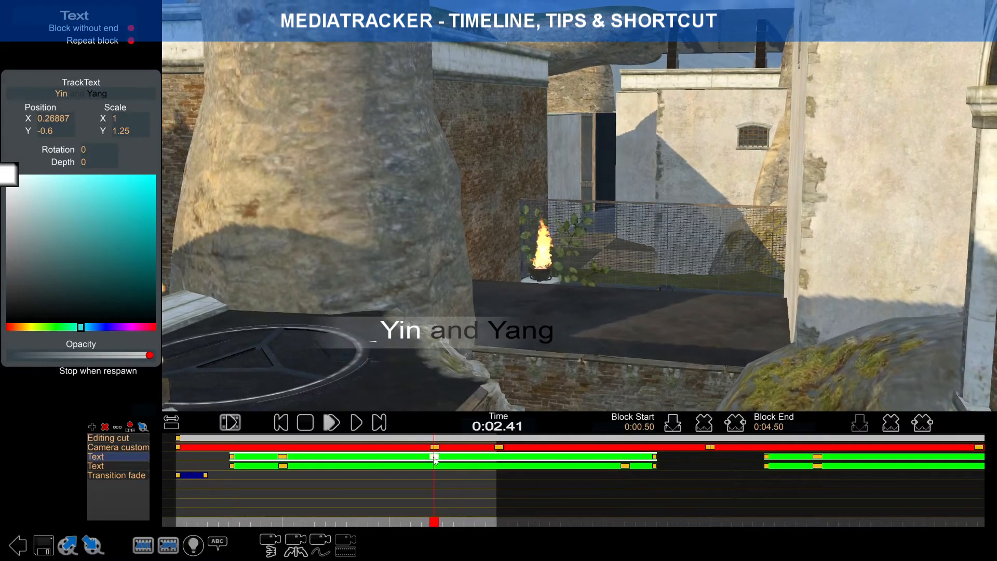
click(435, 447)
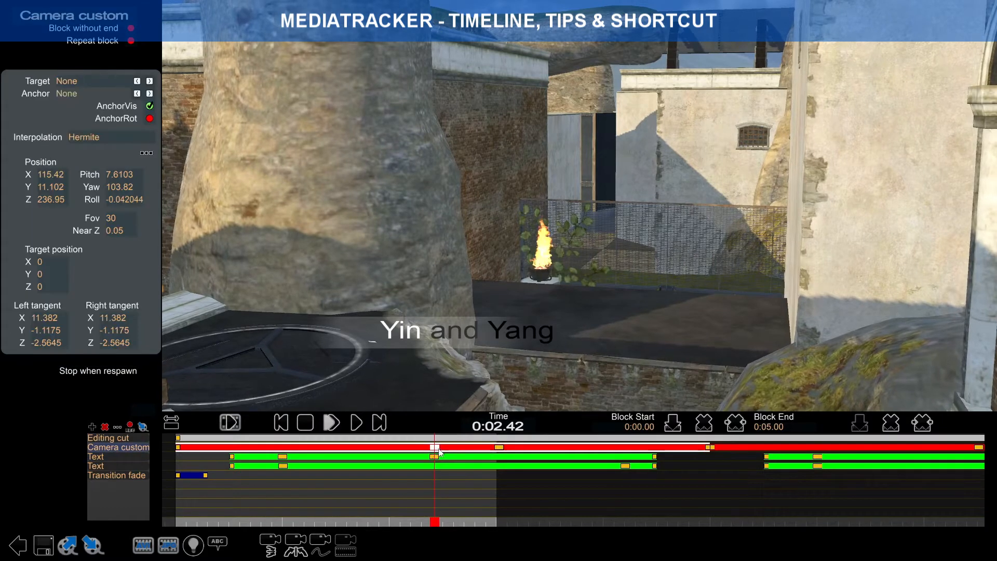
click(437, 456)
Undo the freehand move of the upper Text block's keyframe.
key(ctrl+z)
key(ctrl+z)
key(ctrl+z)
key(ctrl+z)
key(ctrl+z)
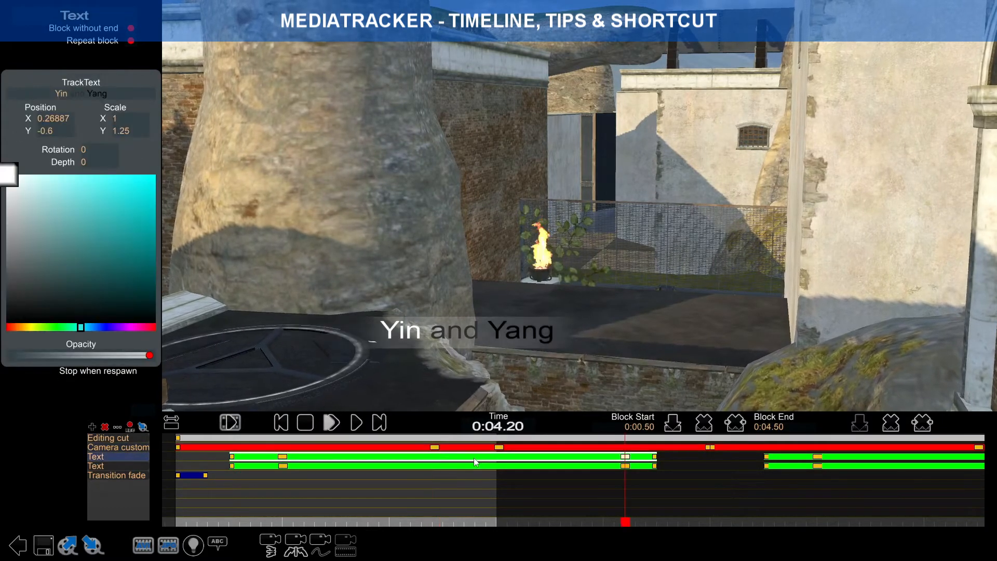
Align the upper Text block's 0:04.20 keyframe exactly with the camera keyframe at 0:02.42.
click(435, 448)
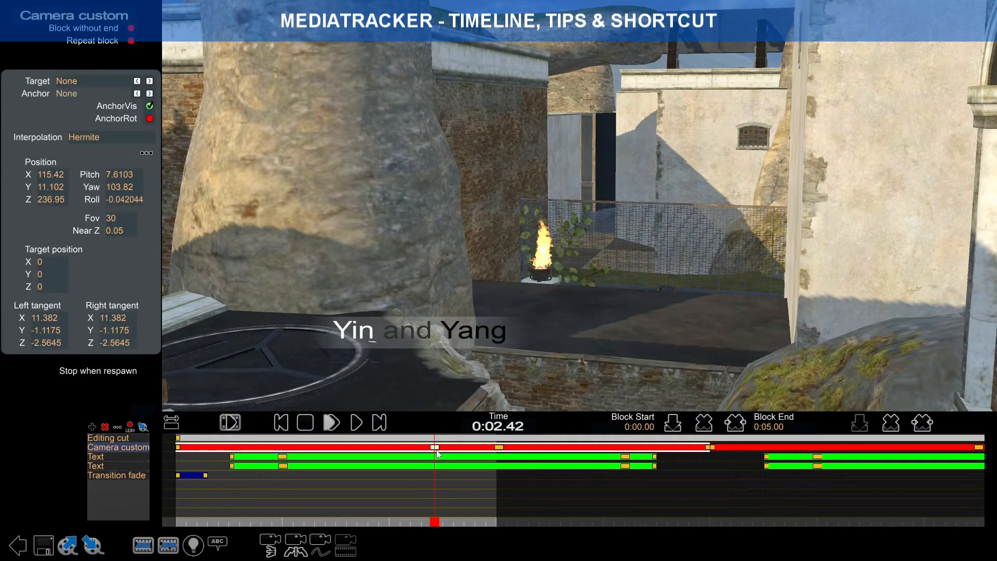
drag(495, 430, 525, 431)
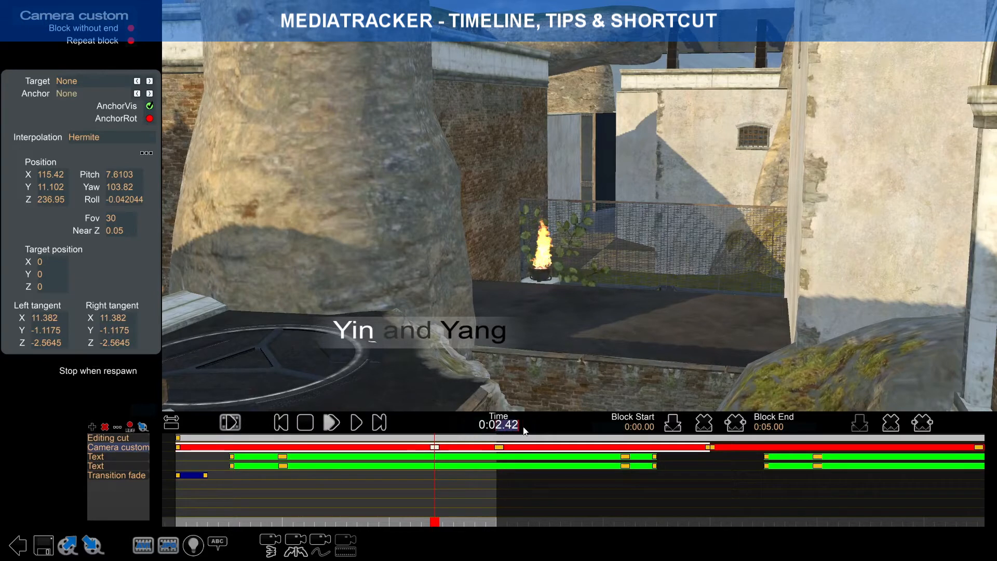
click(434, 448)
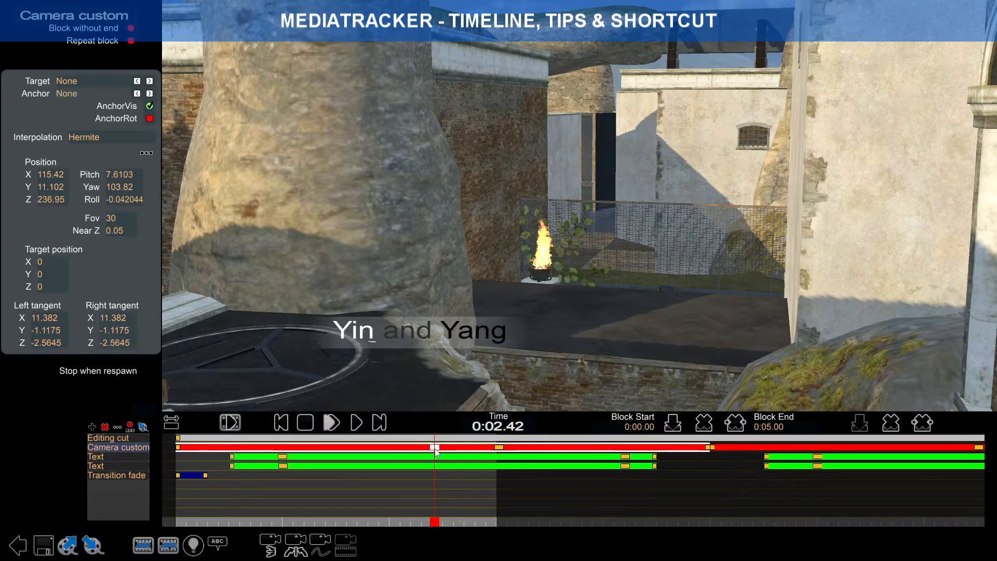
click(627, 459)
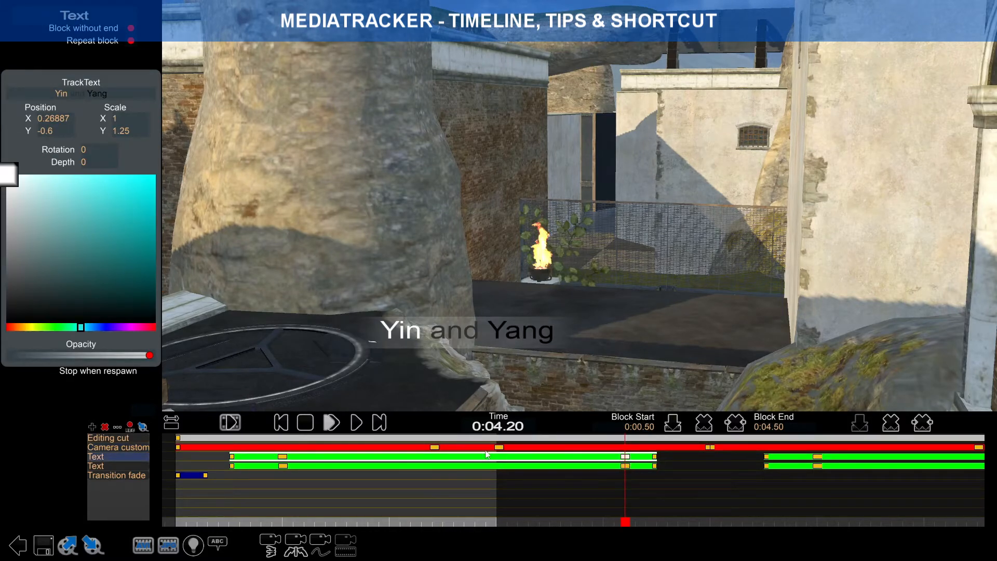
click(434, 448)
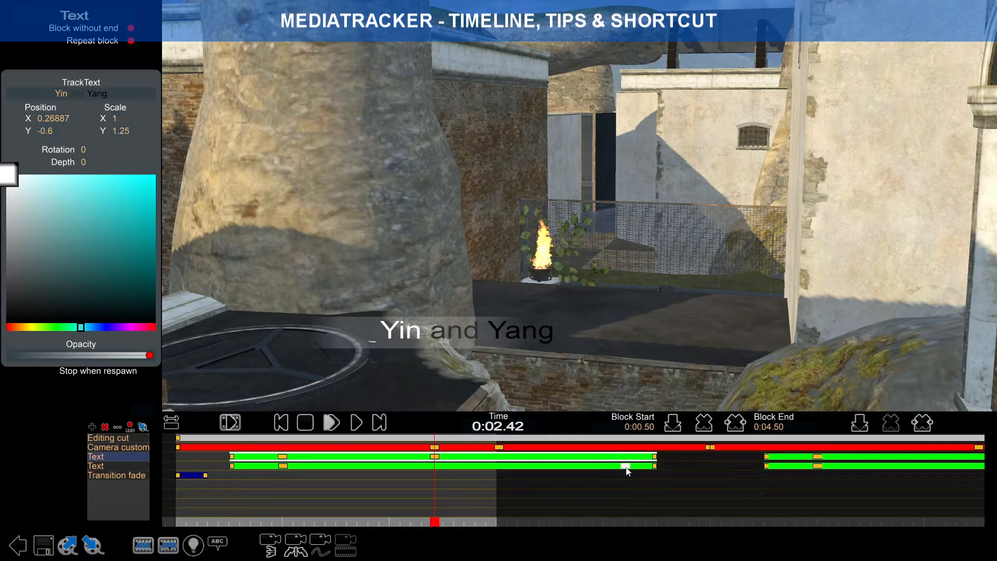
Align the lower Text block's 0:04.20 keyframe with the upper Text keyframe at 0:02.42.
click(625, 466)
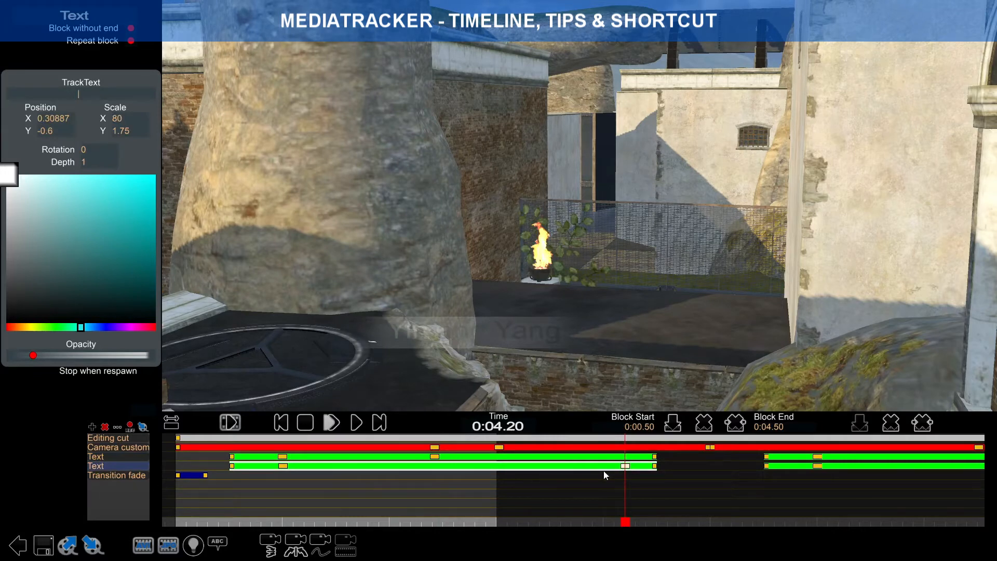
click(434, 457)
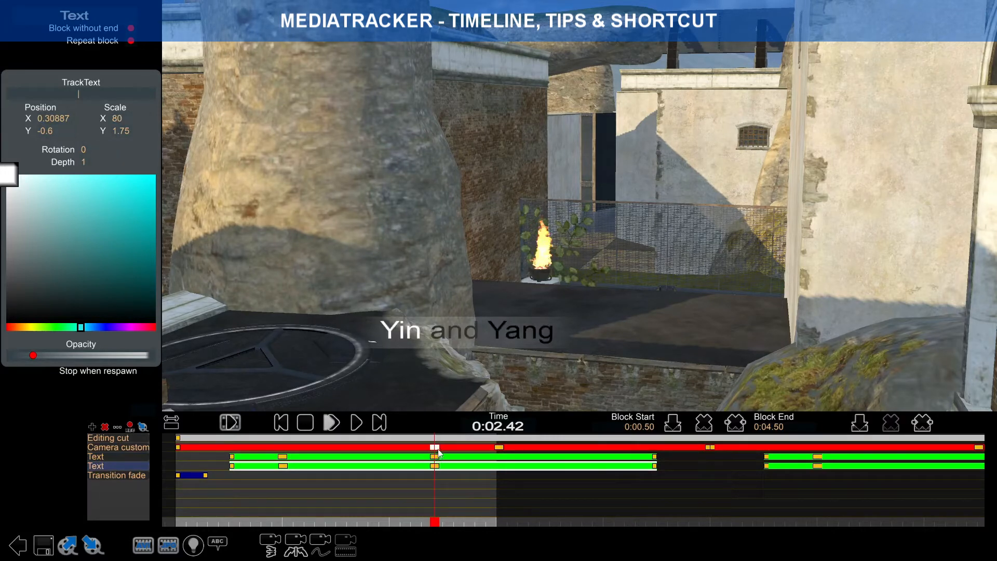
click(436, 457)
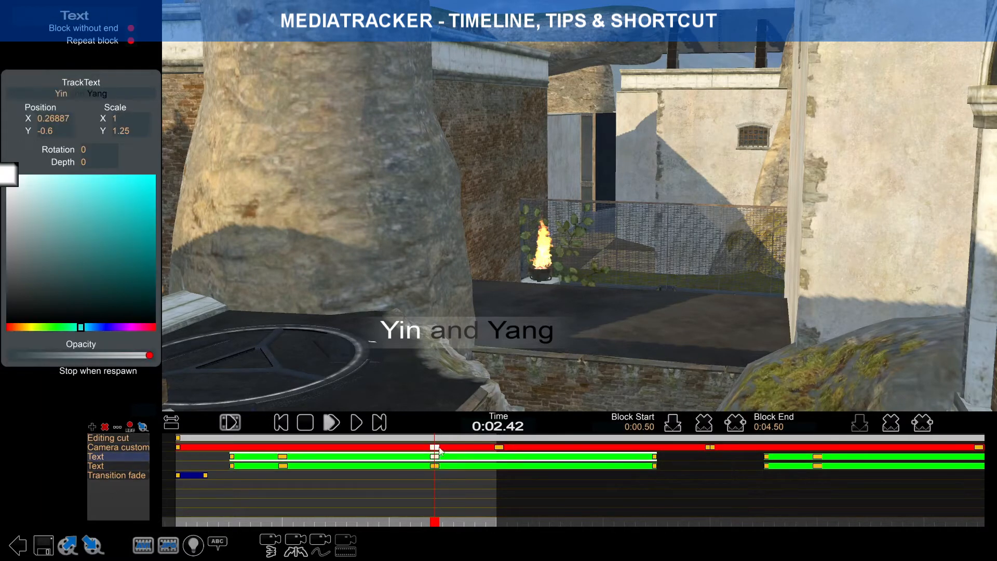
Shift the first lower Text block to start at about 0:01.69, then align its start with the upper Text block's start at 0:00.50.
drag(243, 469, 422, 470)
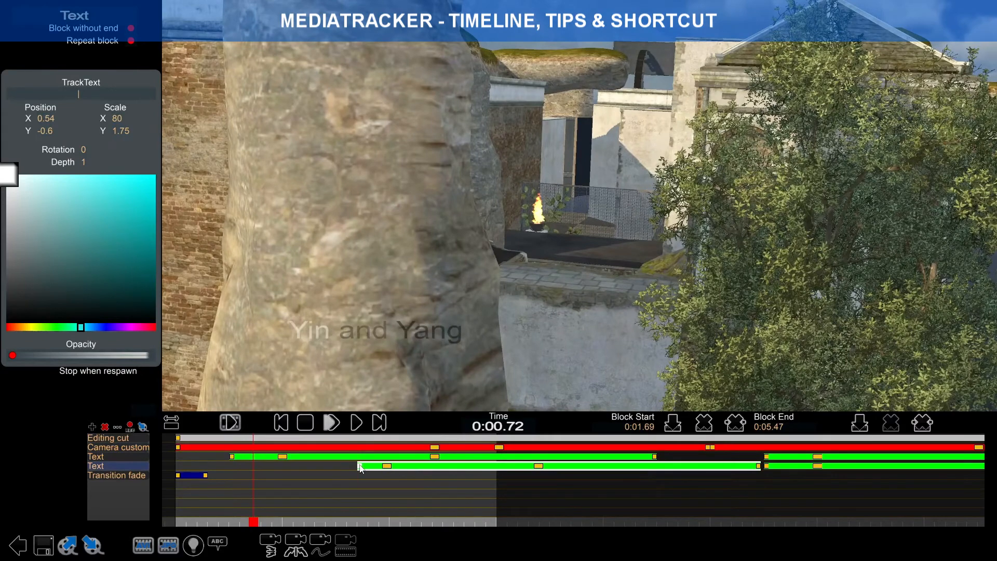
click(359, 466)
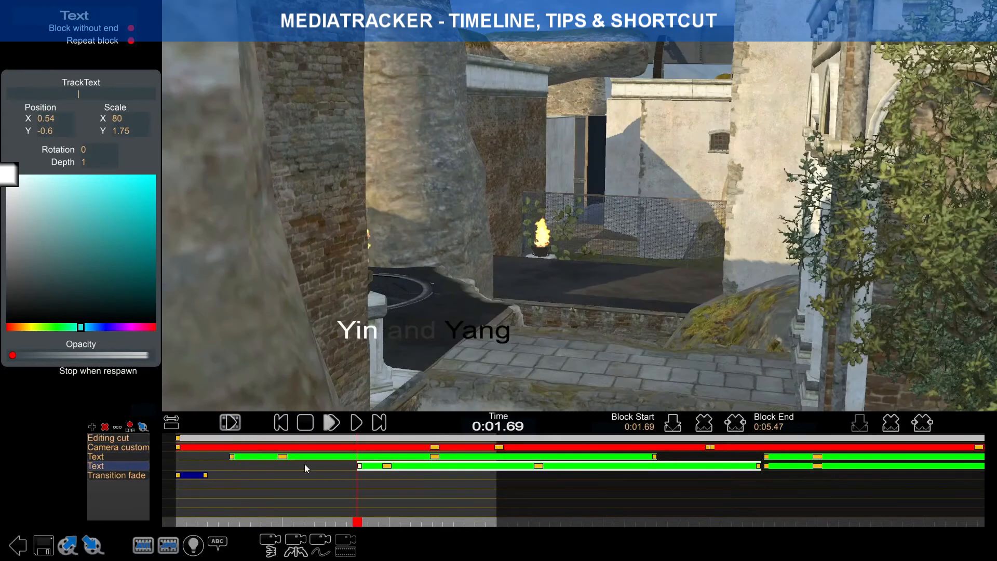
click(233, 458)
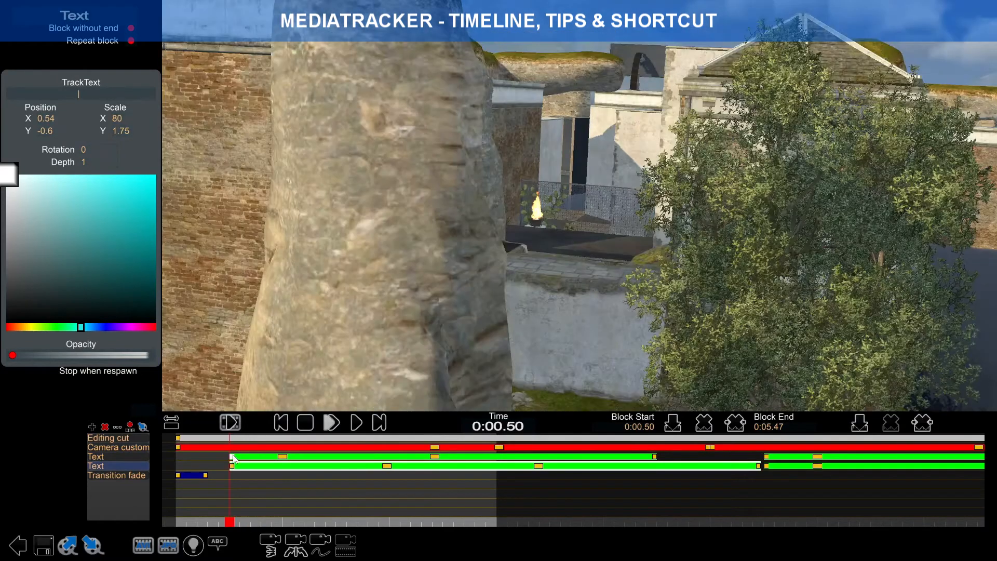
Align the lower Text block's two middle keyframes and its end with the matching upper Text keyframes, ending the block at 0:04.50.
click(385, 466)
click(281, 457)
click(538, 465)
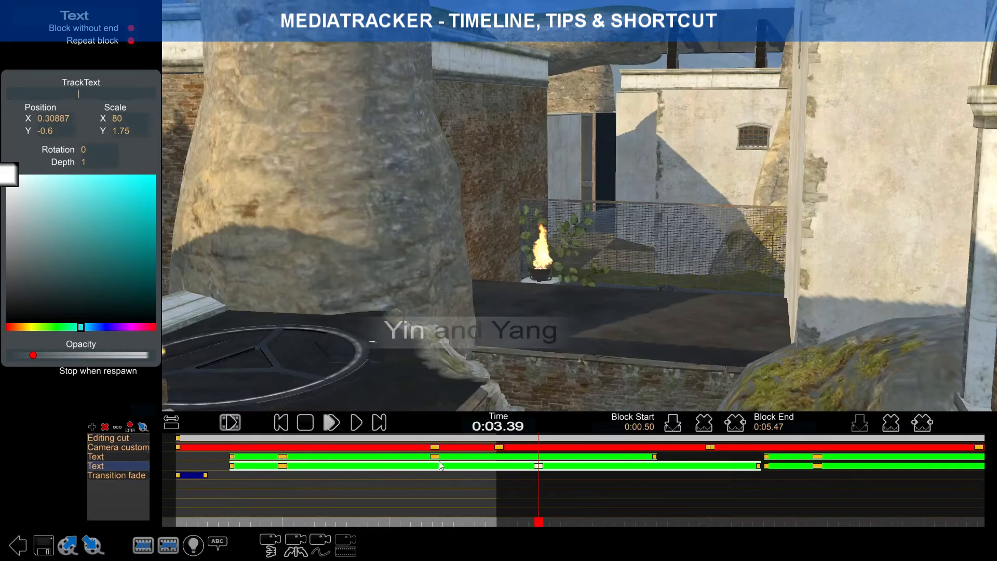
click(436, 457)
click(758, 466)
click(654, 457)
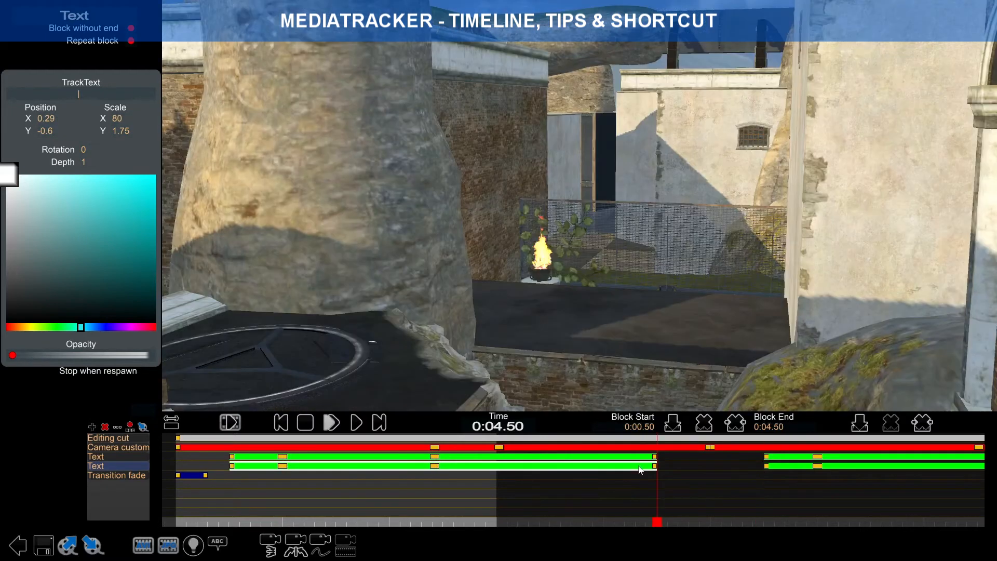
Move the upper Text block's 0:02.42 keyframe to about 0:03.65 and align the lower Text block's matching keyframe with it.
drag(435, 457, 566, 460)
click(435, 466)
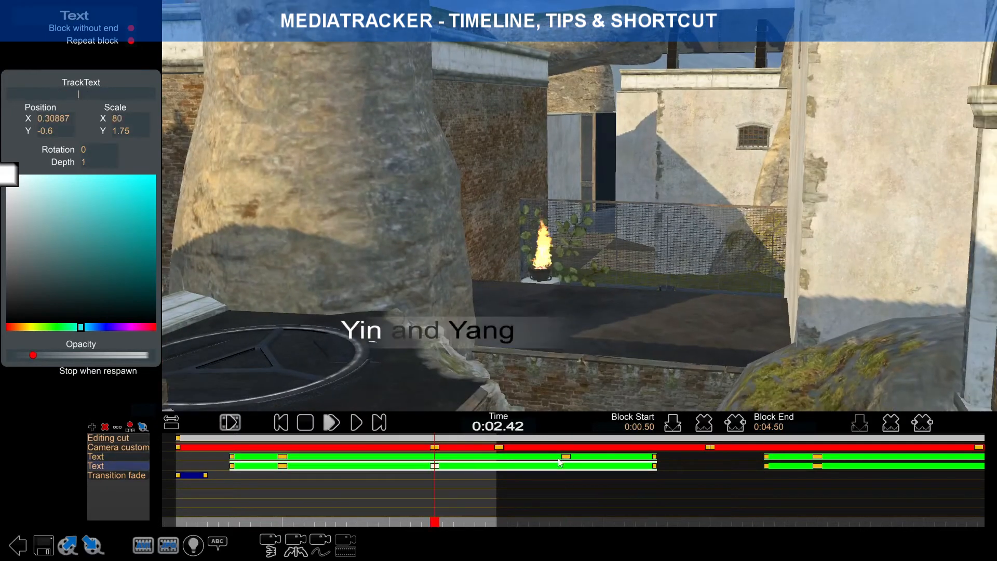
click(563, 458)
click(567, 459)
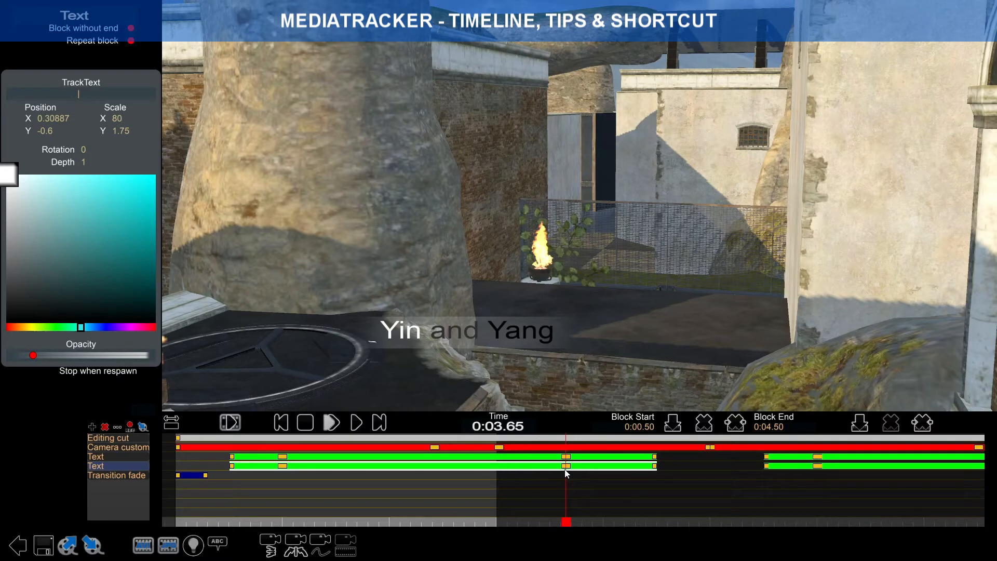
Go through the Camera custom, Text and Transition fade tracks one by one to view each track's settings.
click(124, 448)
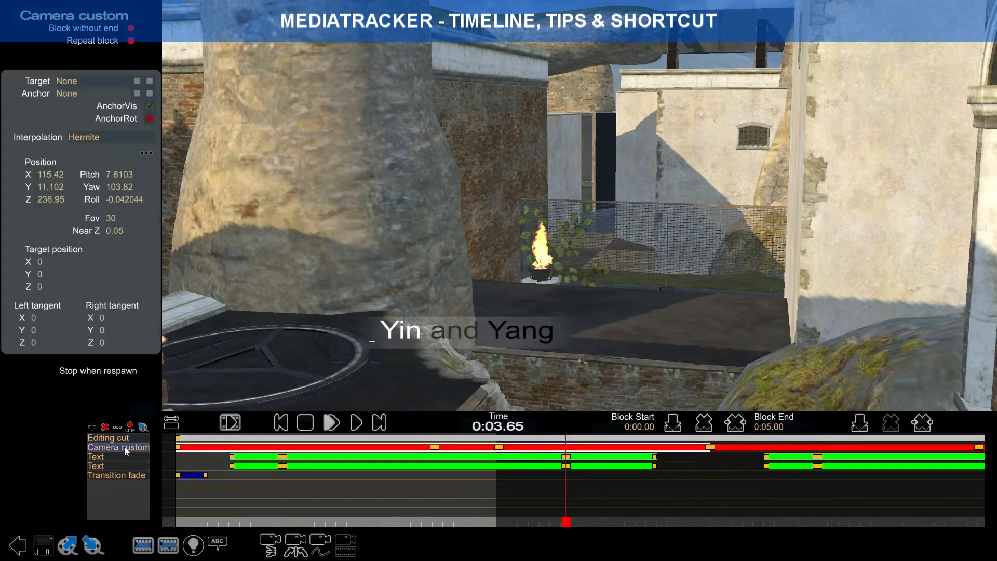
click(125, 457)
click(126, 465)
click(130, 473)
Switch back and forth between the two Text tracks to compare their settings, ending on the Camera custom track.
click(131, 466)
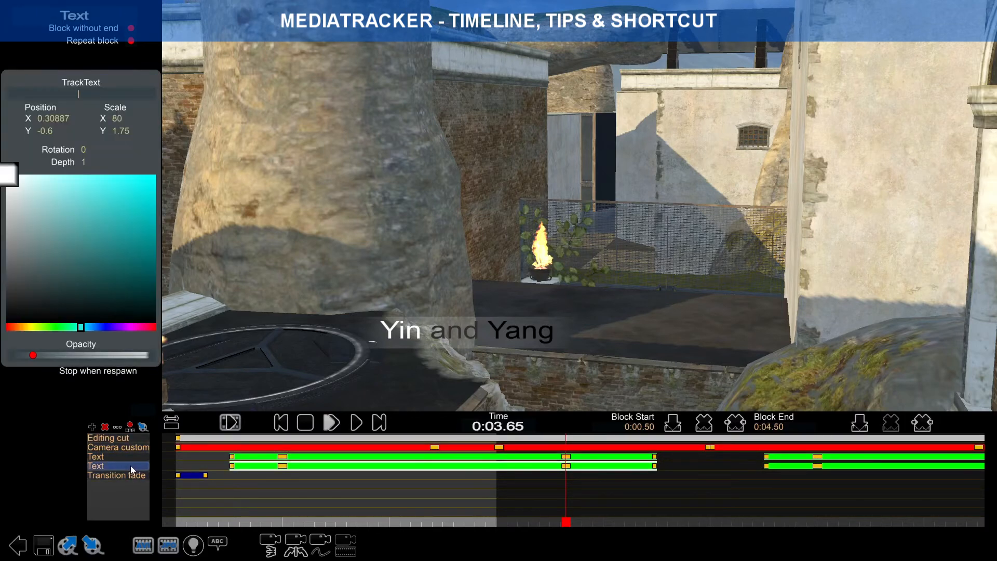
click(130, 457)
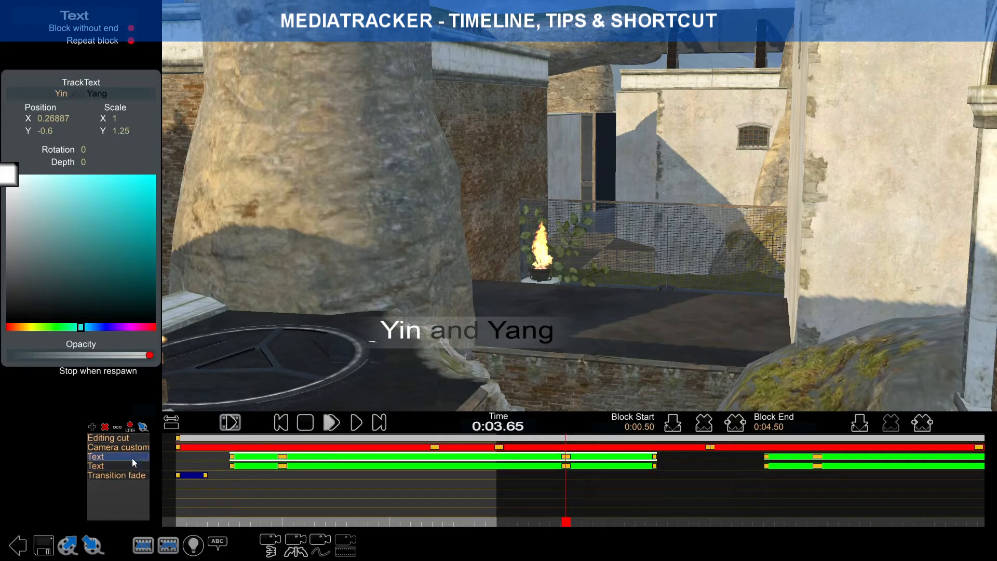
click(132, 464)
click(133, 457)
click(135, 464)
click(134, 458)
click(133, 463)
click(133, 458)
click(134, 463)
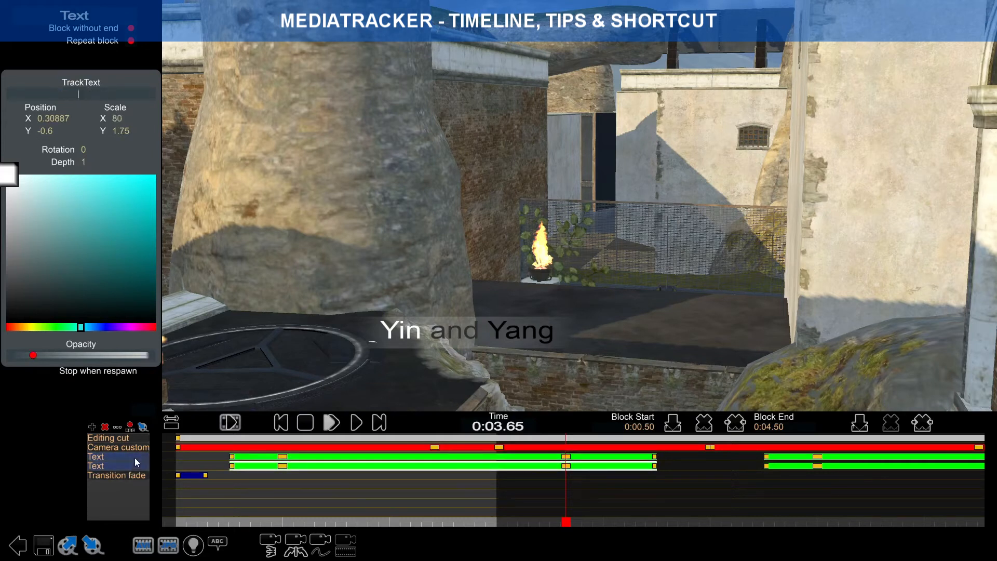
click(133, 457)
click(133, 463)
click(131, 458)
click(129, 463)
click(130, 458)
click(129, 464)
click(135, 457)
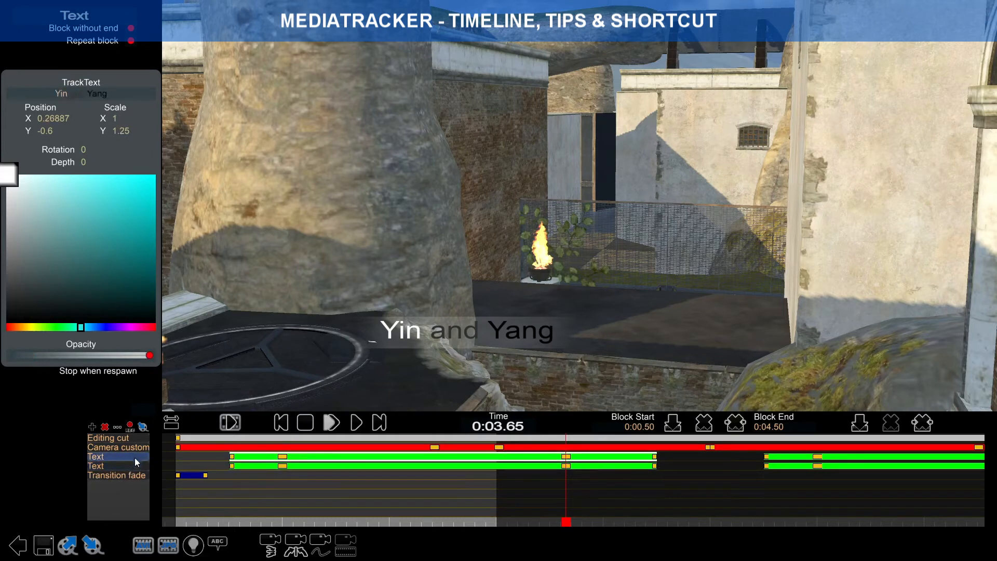
click(136, 448)
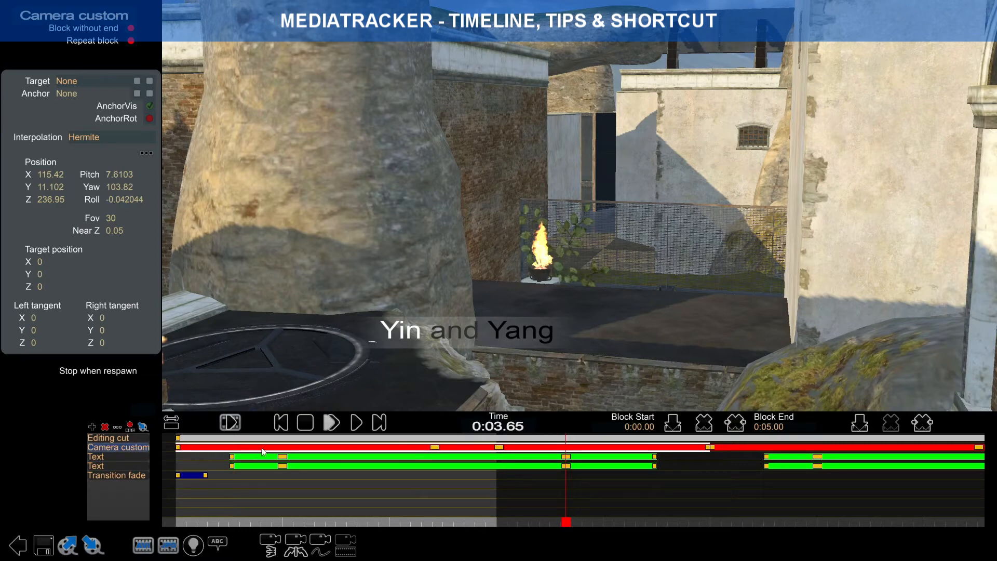
Duplicate the upper Text track with all its blocks and select the first block of the copy.
click(115, 459)
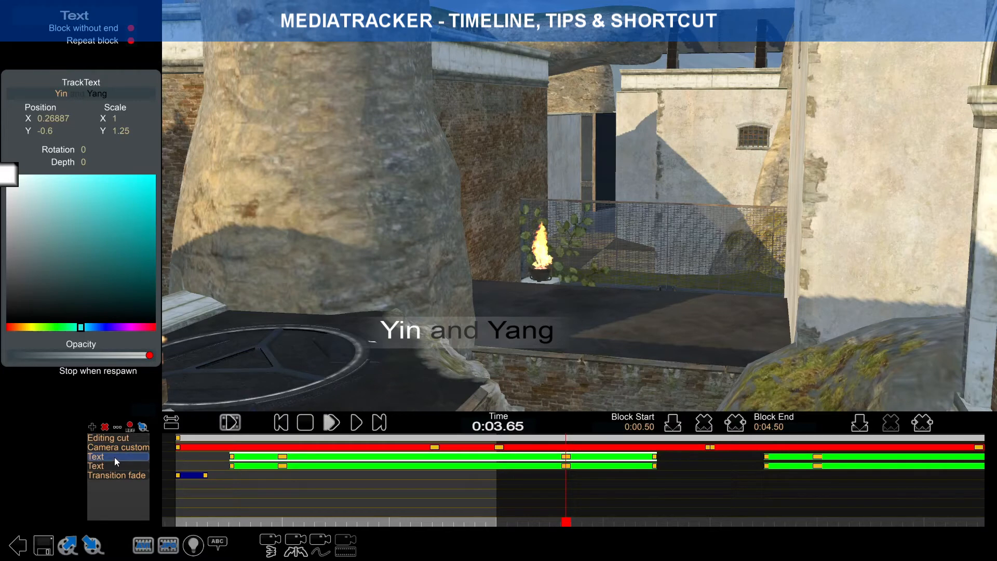
key(ctrl+v)
click(266, 487)
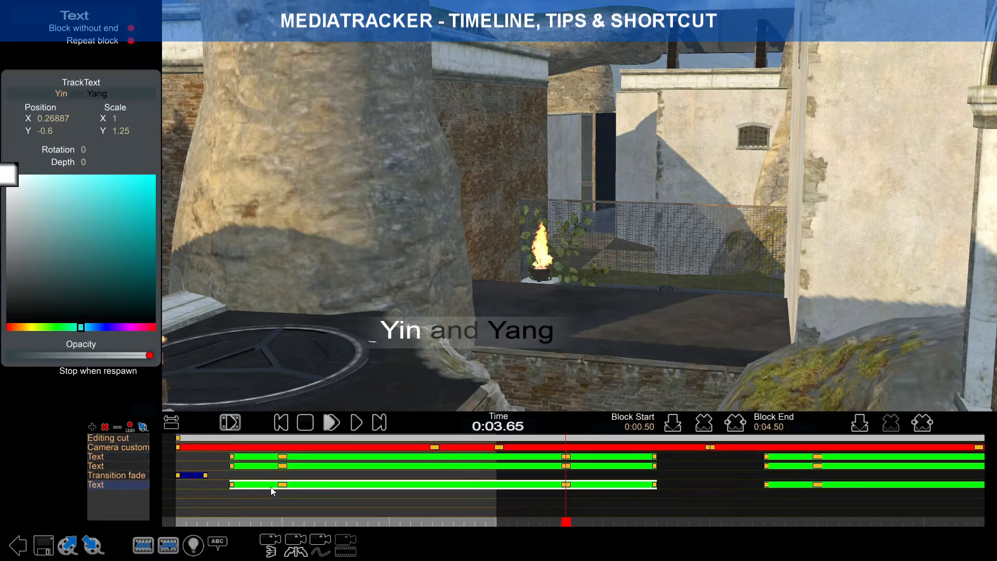
Shift the duplicated Text track's first block to a later start time and create four more copies of that track.
drag(267, 488, 345, 487)
key(ctrl+v)
key(ctrl+v)
key(ctrl+v)
key(ctrl+v)
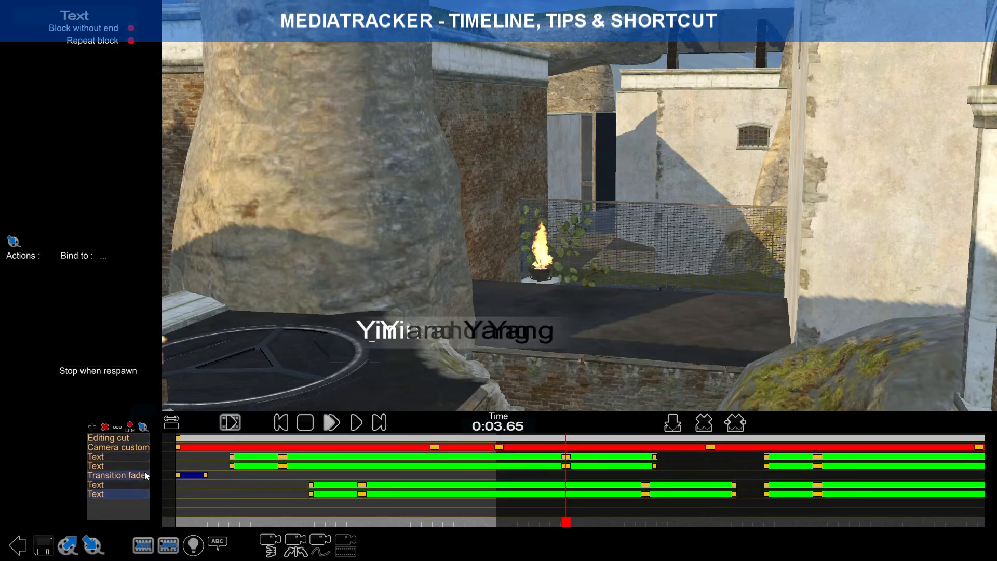
Copy the Transition fade track and paste it six times as new tracks.
click(101, 526)
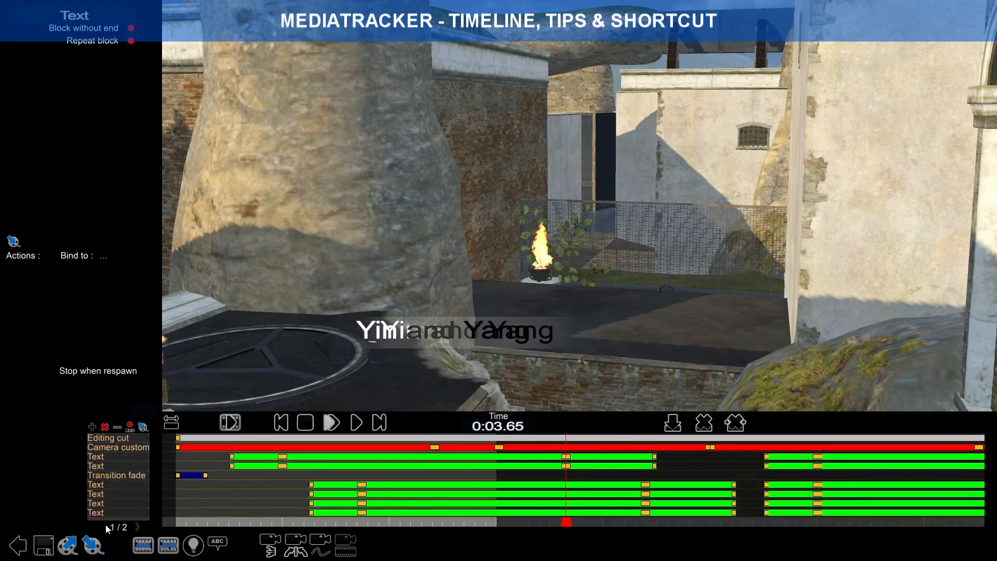
click(147, 475)
key(ctrl+c)
key(ctrl+v)
key(ctrl+v)
key(ctrl+v)
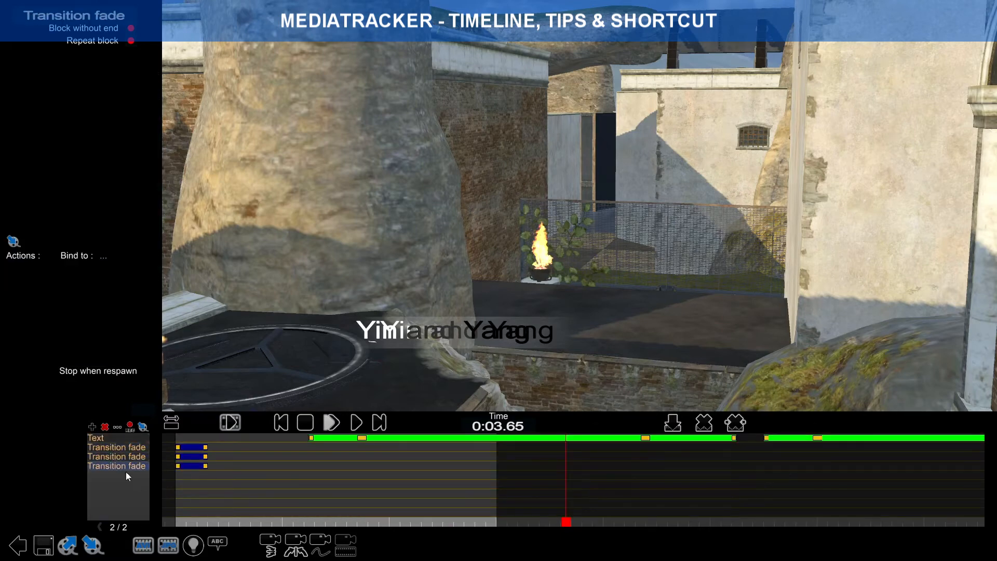
key(ctrl+v)
key(ctrl+v)
key(ctrl+v)
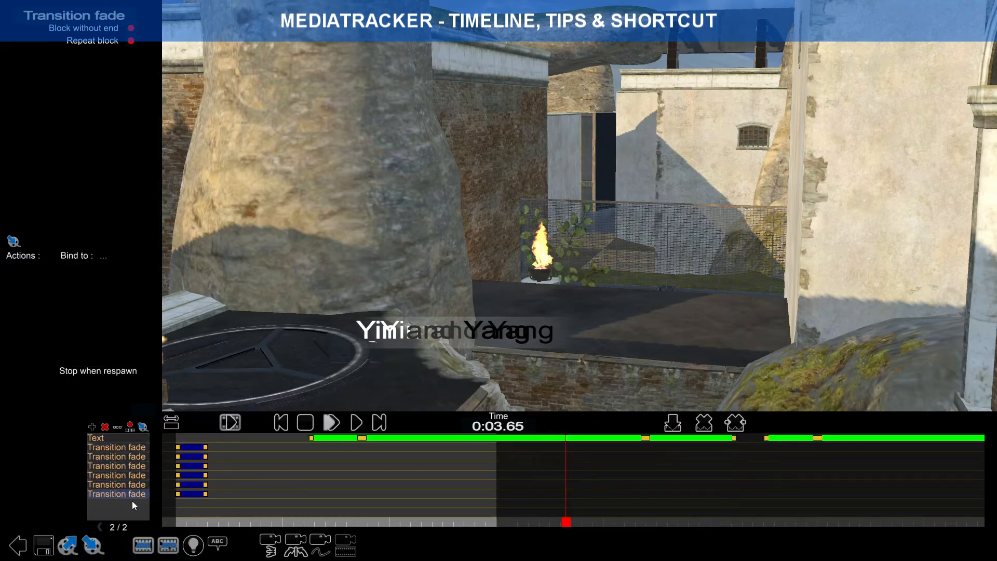
Undo the Transition fade copies, the extra Text copies and the block shift, keeping only the first Text duplicate.
click(100, 526)
key(ctrl+z)
key(ctrl+z)
key(ctrl+z)
key(ctrl+z)
key(ctrl+z)
key(ctrl+z)
key(ctrl+z)
key(ctrl+z)
key(ctrl+z)
key(ctrl+z)
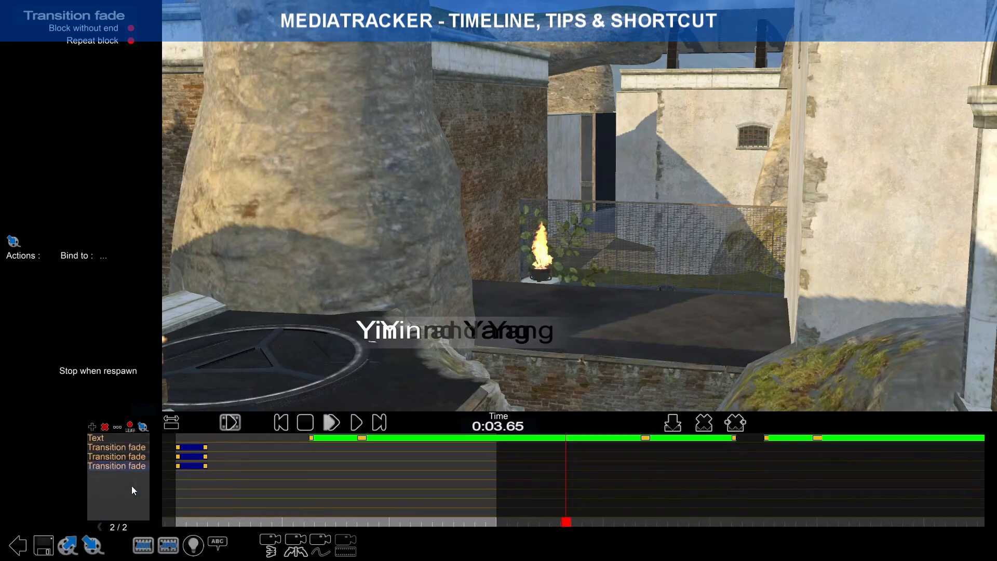
key(ctrl+z)
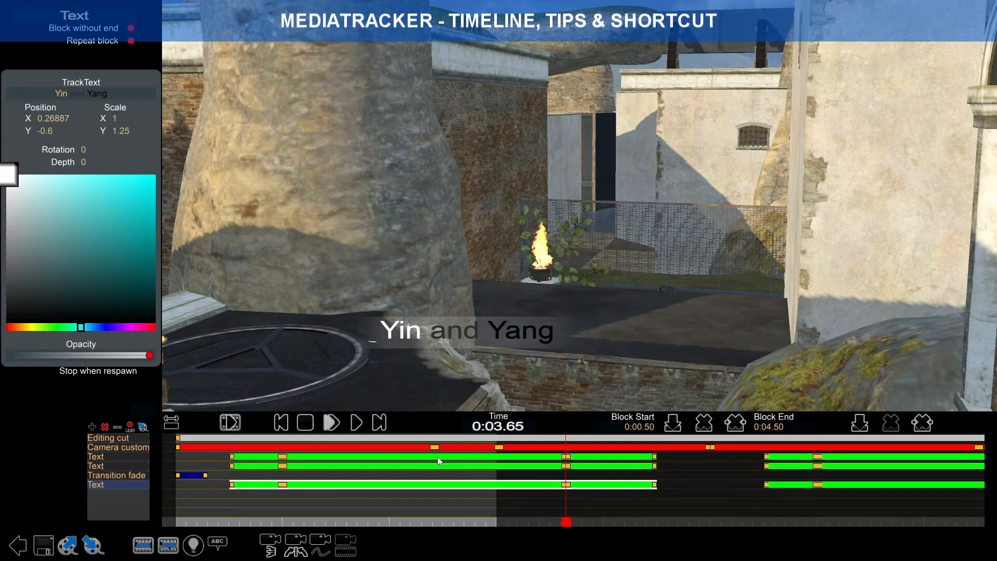
Examine the full extent of all tracks by zooming out the timeline and panning it back and forth.
scroll(684, 469, down, 5)
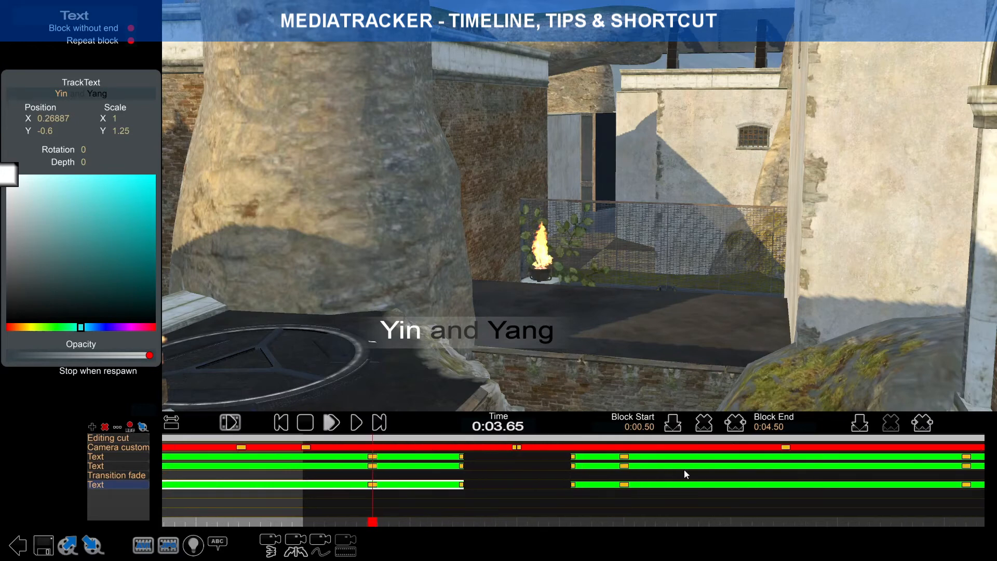
right_drag(539, 474, 568, 472)
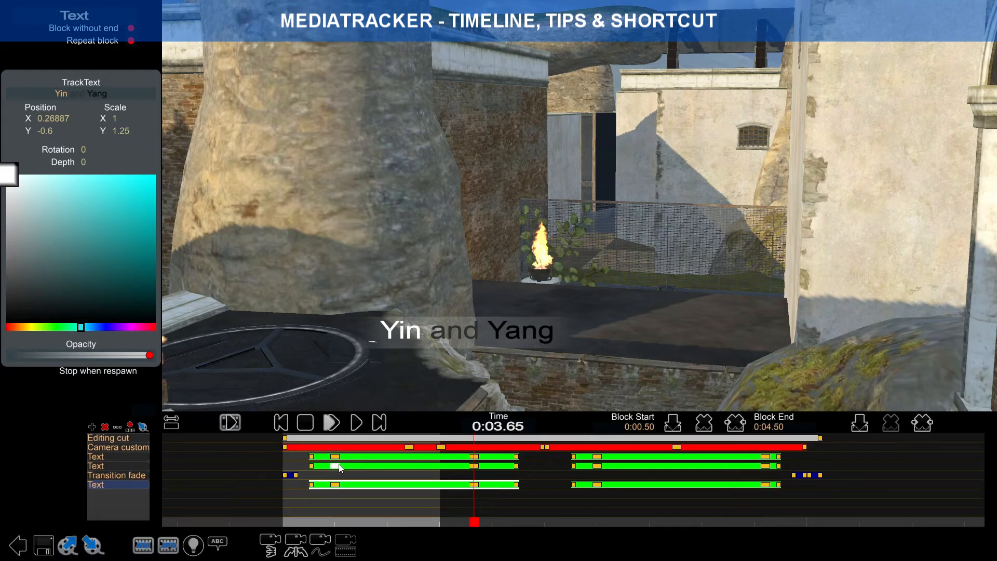
click(422, 499)
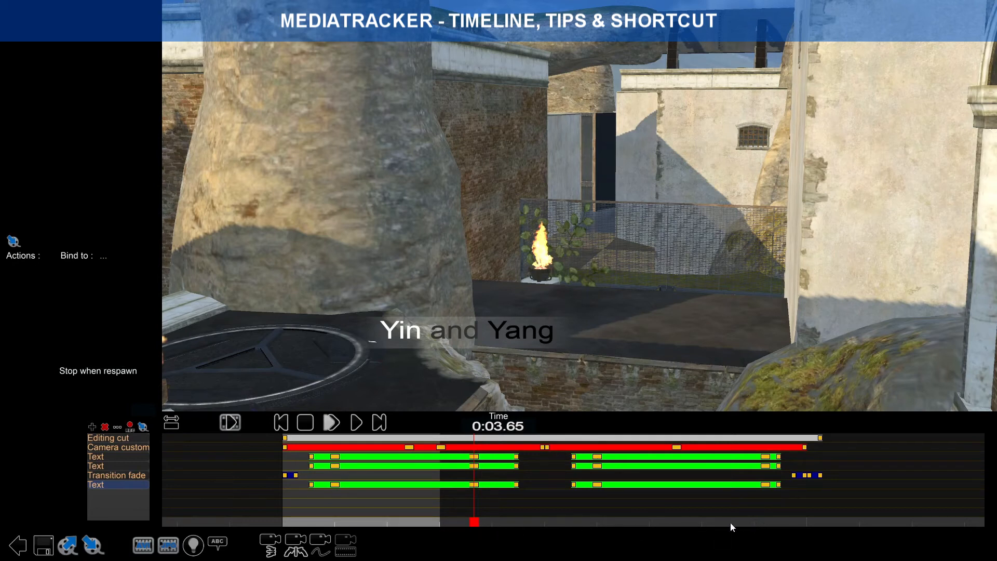
right_drag(508, 500, 486, 499)
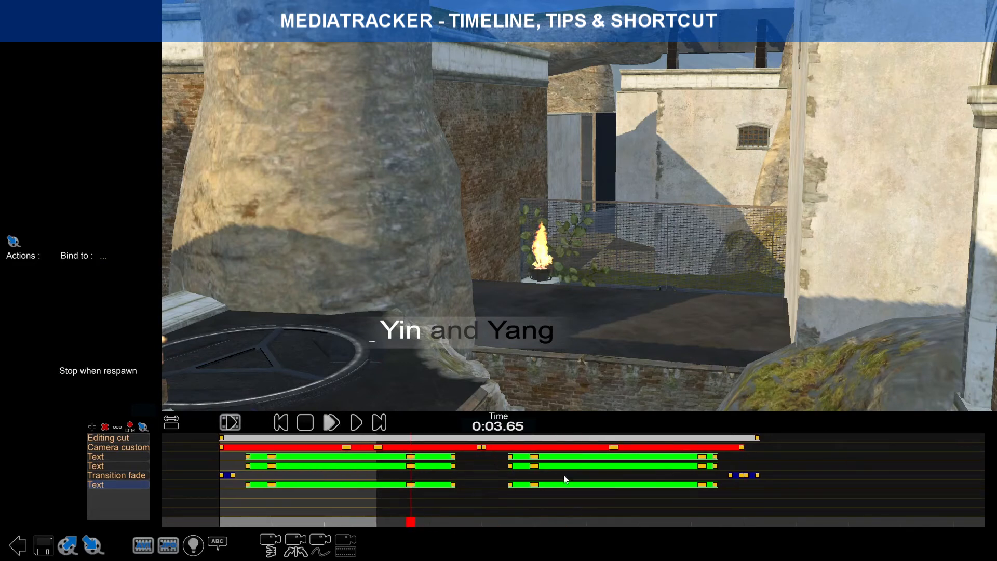
right_drag(565, 475, 621, 478)
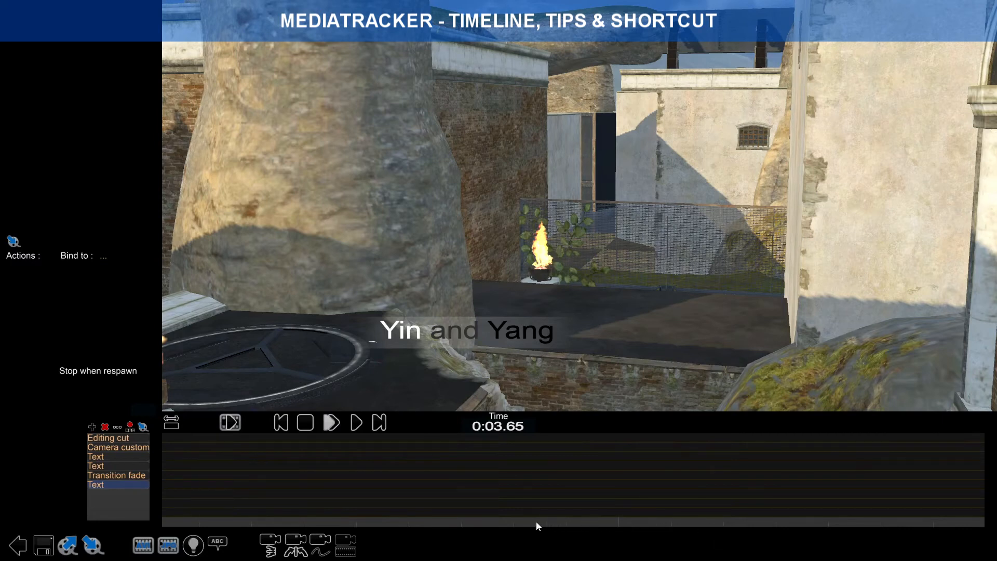
right_drag(461, 522, 667, 520)
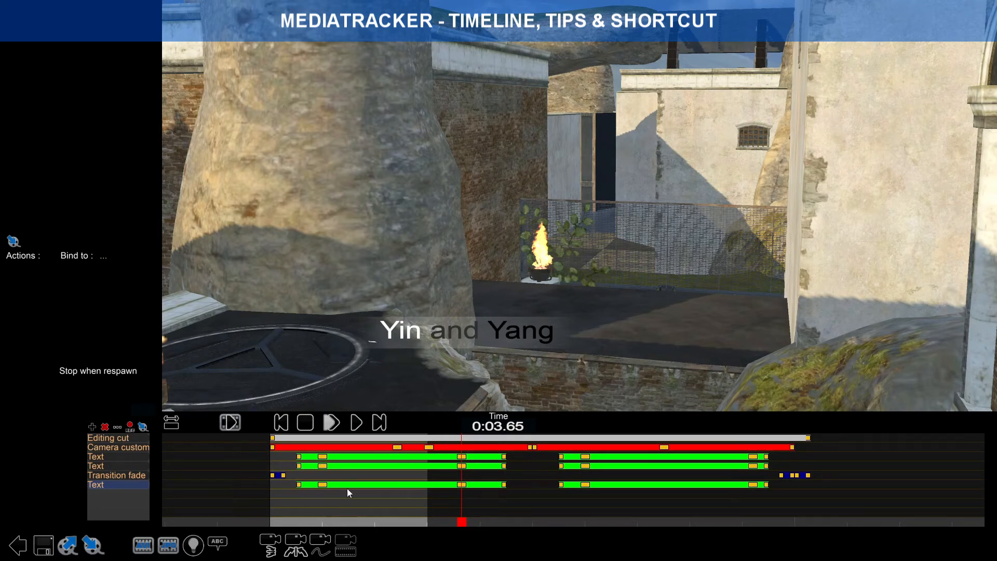
right_drag(303, 479, 324, 473)
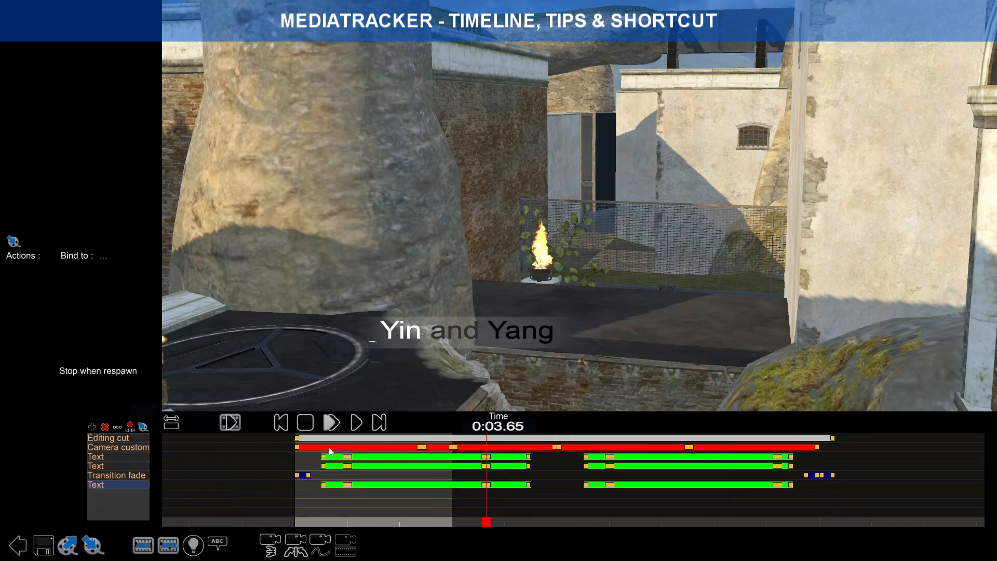
right_drag(510, 462, 395, 473)
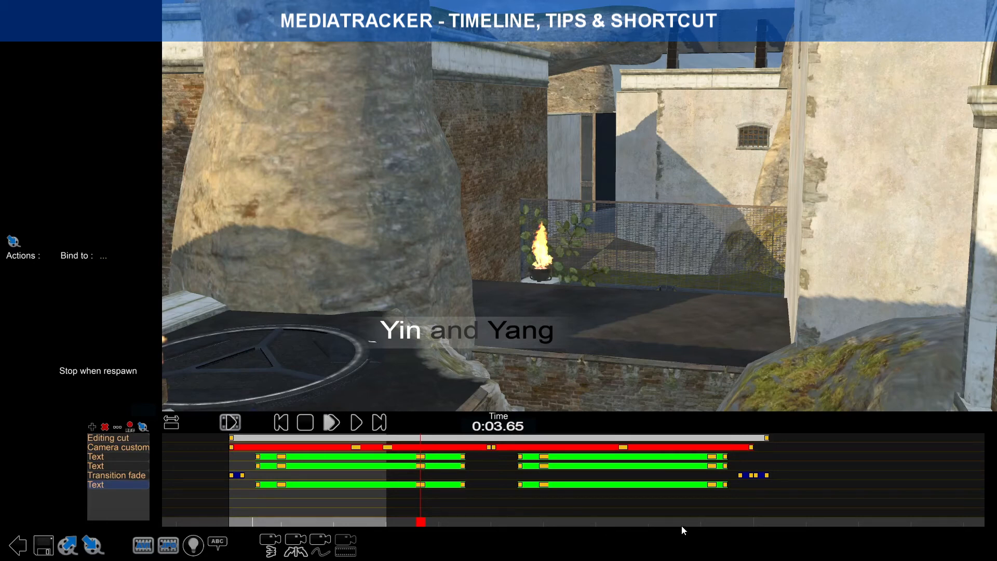
Select the time range spanning all Text blocks, shift its keyframes together across tracks, and return the first Text block's start to 0:00.50.
click(734, 522)
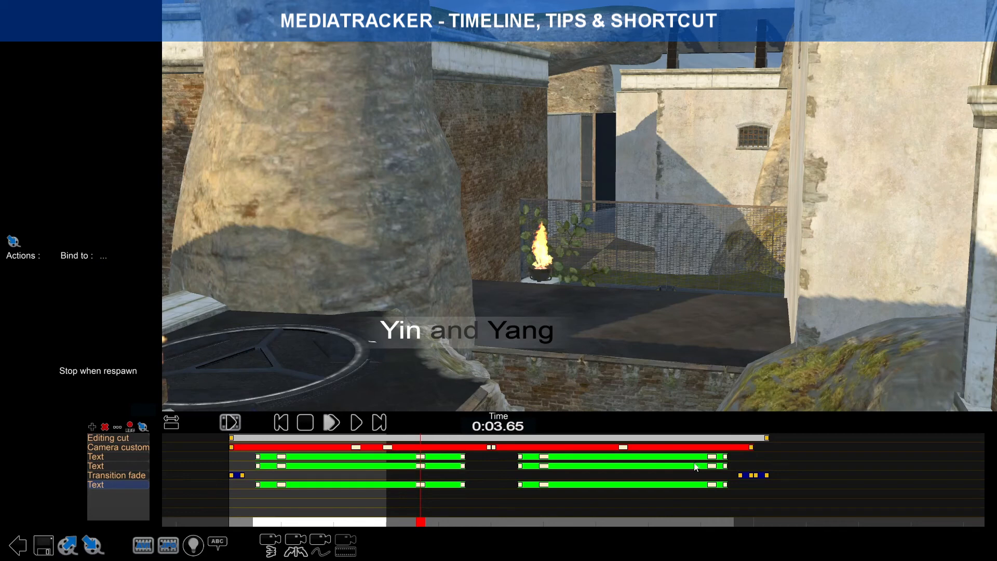
click(460, 468)
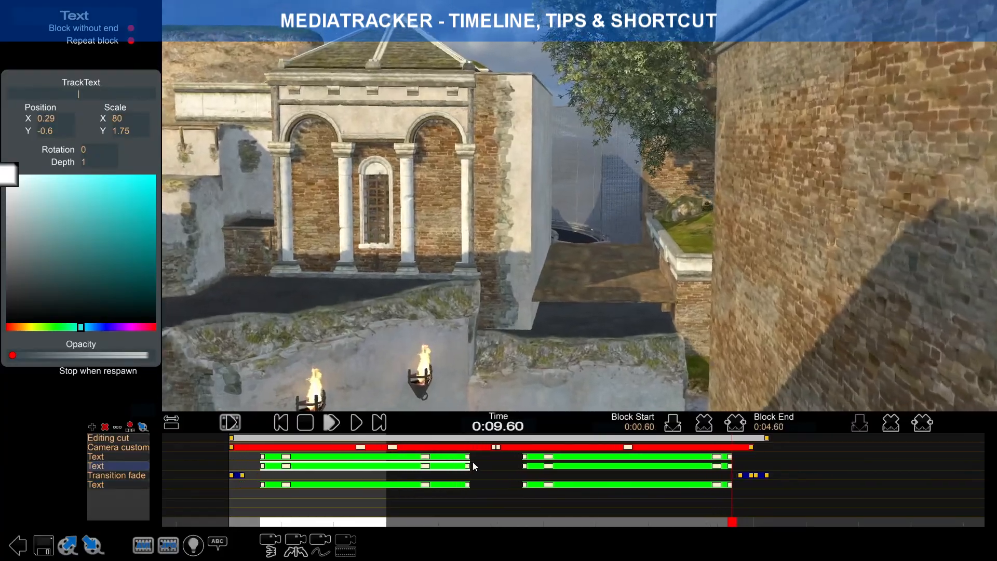
drag(473, 461, 448, 462)
drag(498, 460, 465, 455)
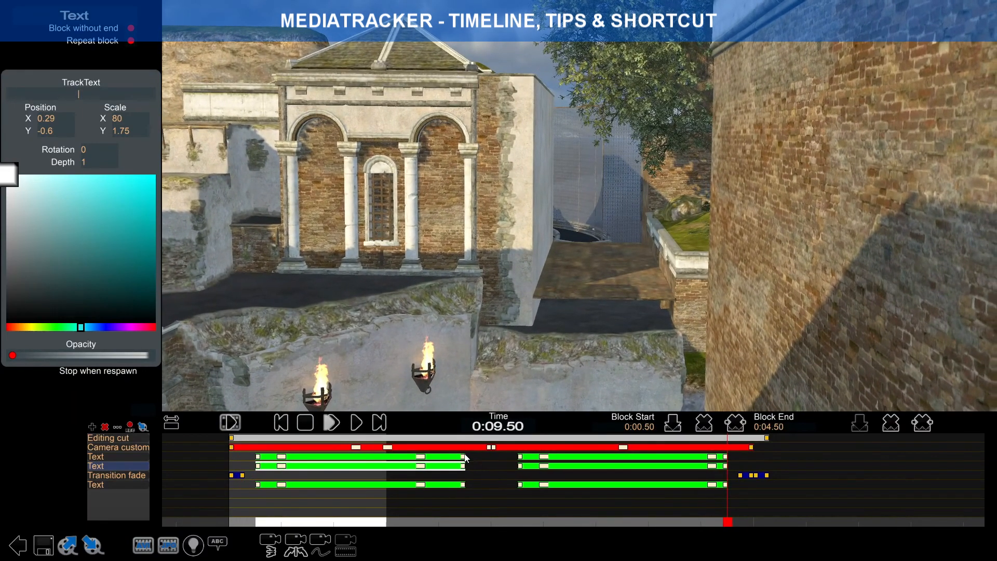
click(450, 475)
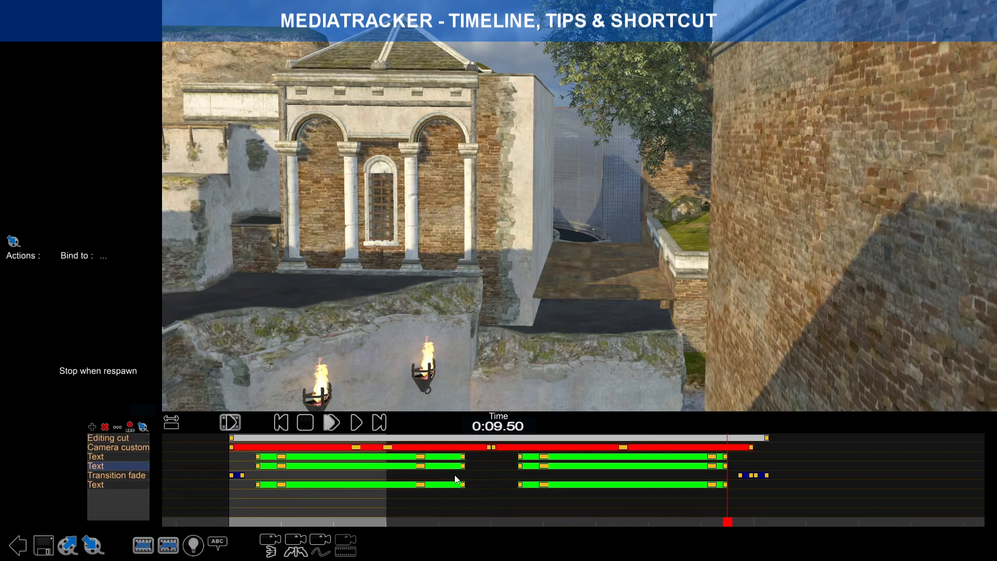
Preview the current frame without the interface, and play the whole clip from its first frame with the interface hidden.
key(Tab)
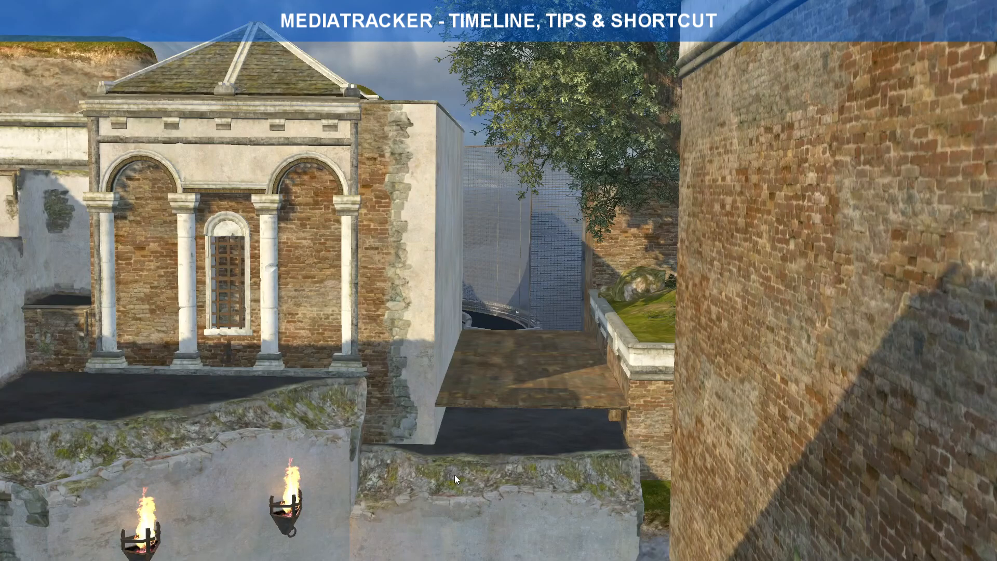
key(Tab)
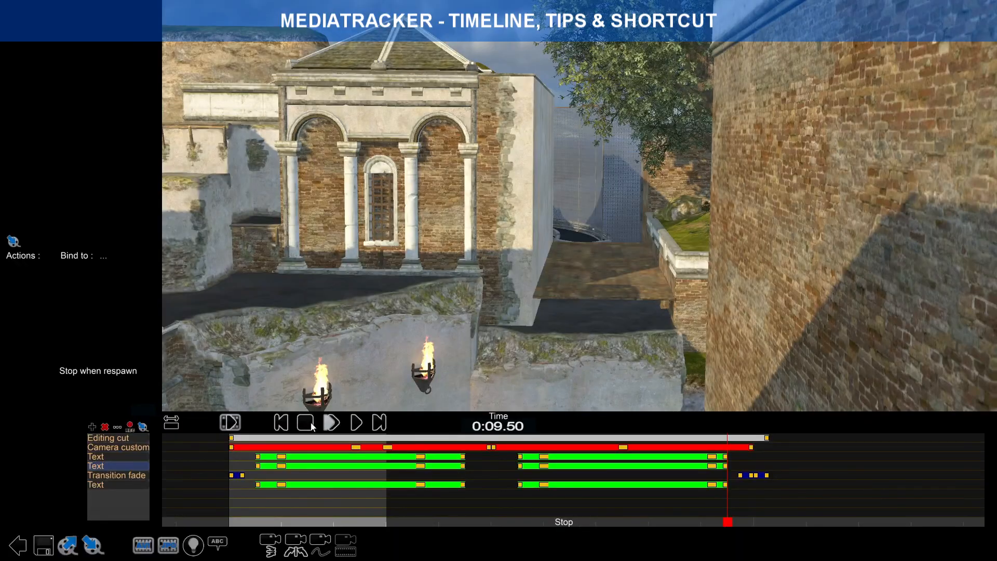
click(281, 423)
click(172, 422)
click(356, 423)
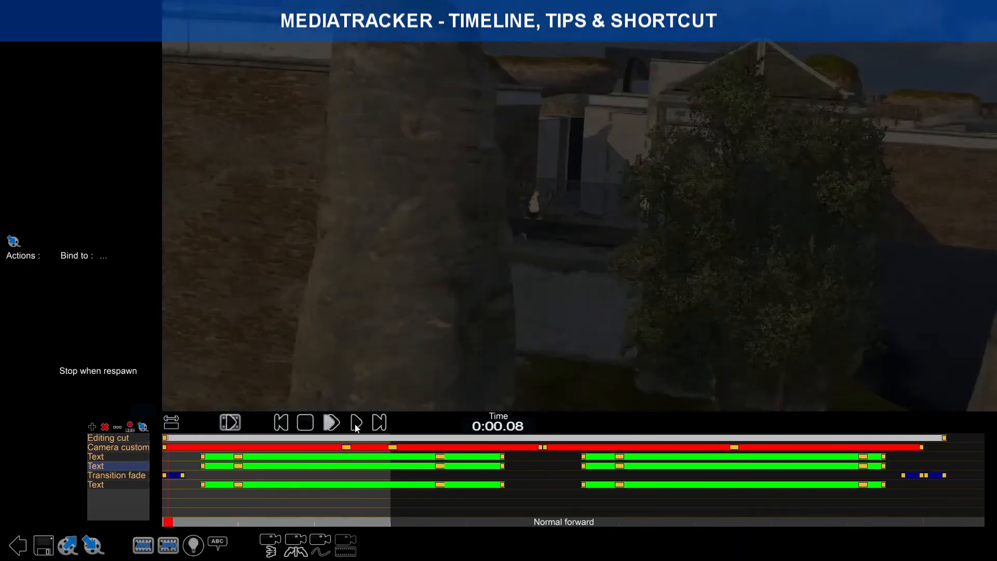
key(Tab)
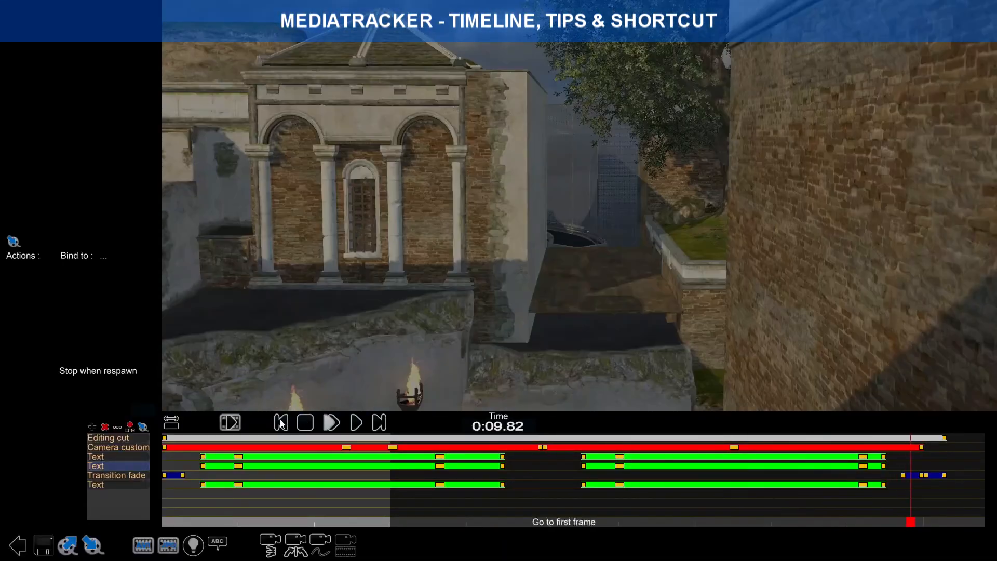
Replay the clip from the start up to about 0:00.62 and select the upper Text track's first block.
click(305, 422)
click(356, 423)
click(305, 423)
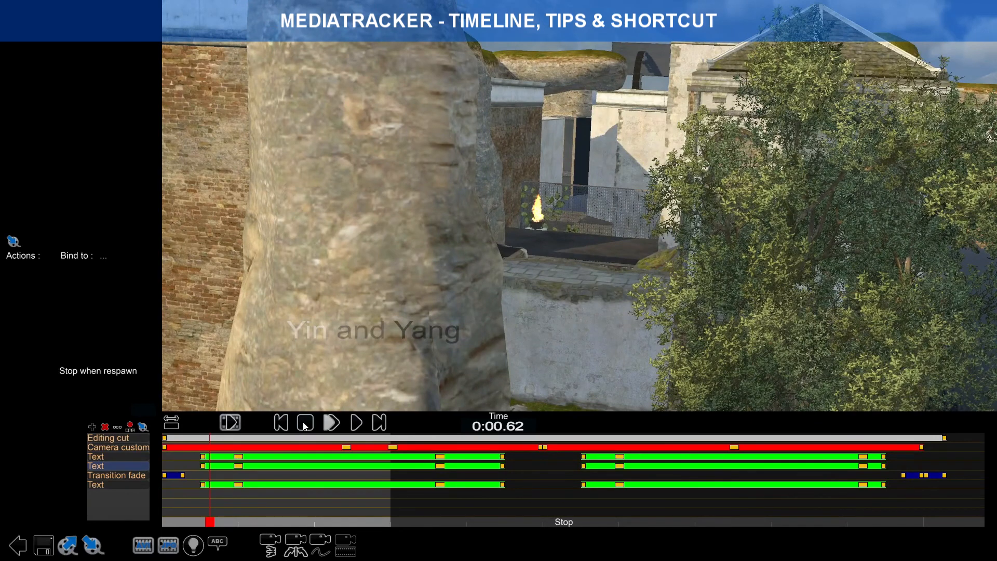
click(390, 460)
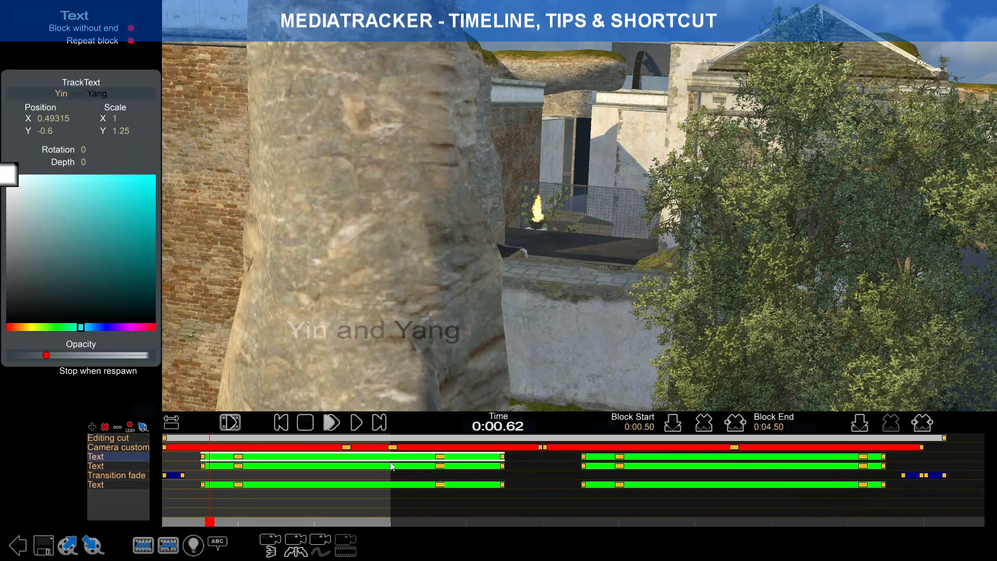